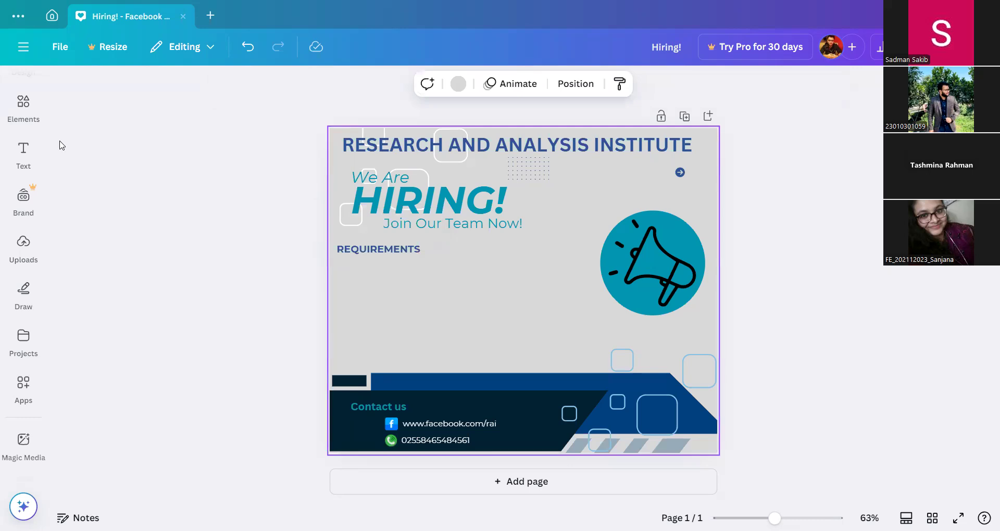
Add a text box formatted as a bulleted list and place it below the REQUIREMENTS heading.
click(28, 153)
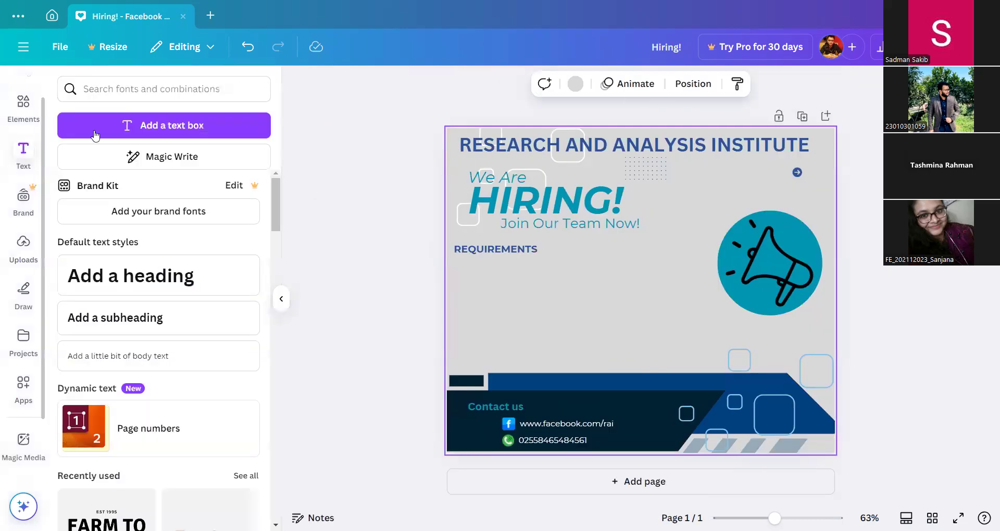
click(181, 134)
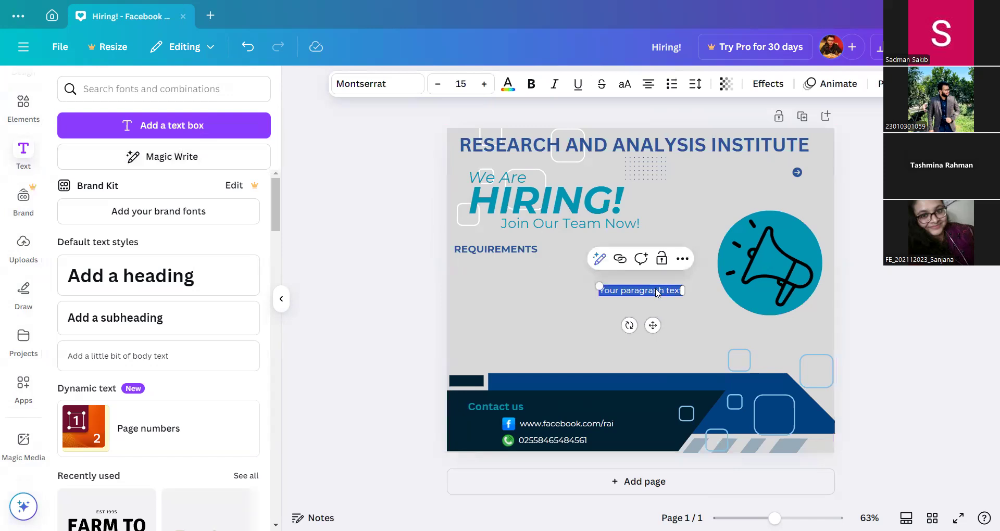
click(281, 299)
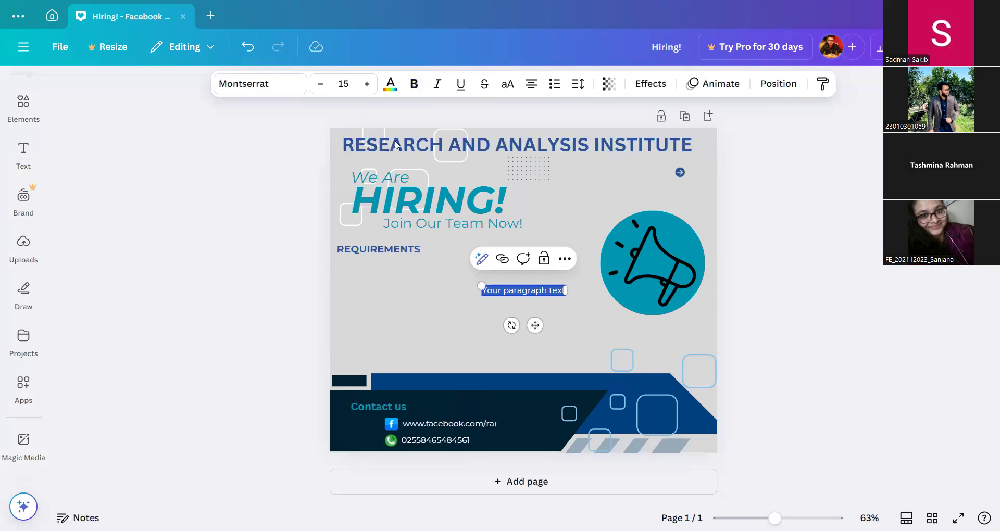
click(555, 84)
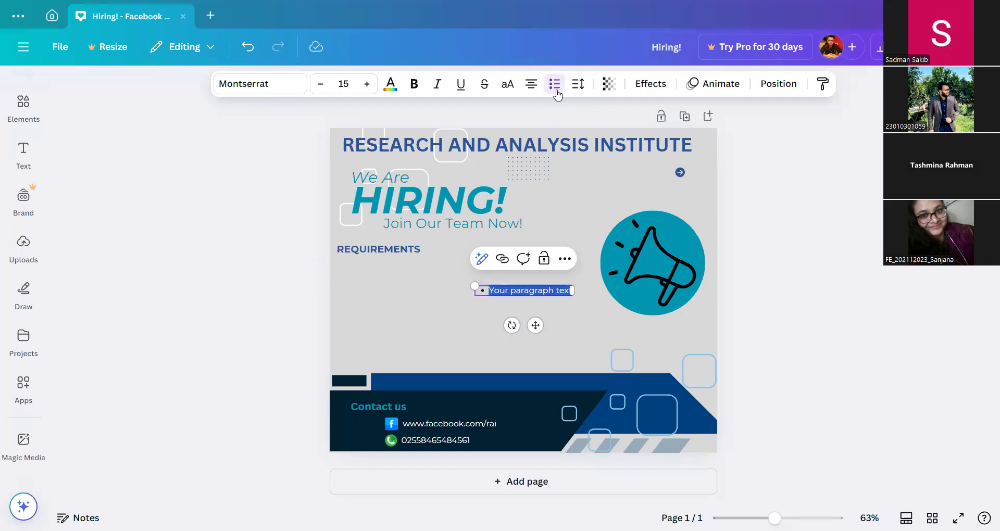
click(555, 84)
click(556, 91)
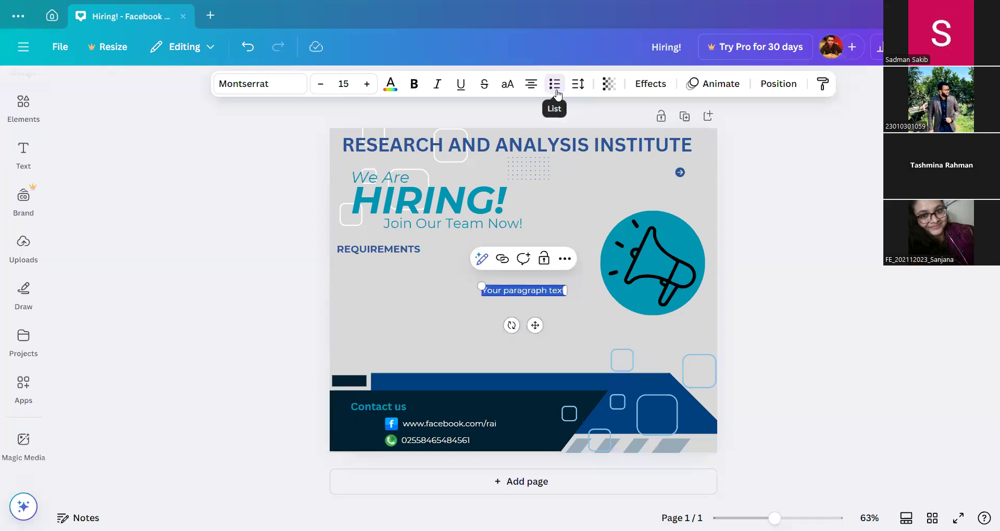
click(555, 86)
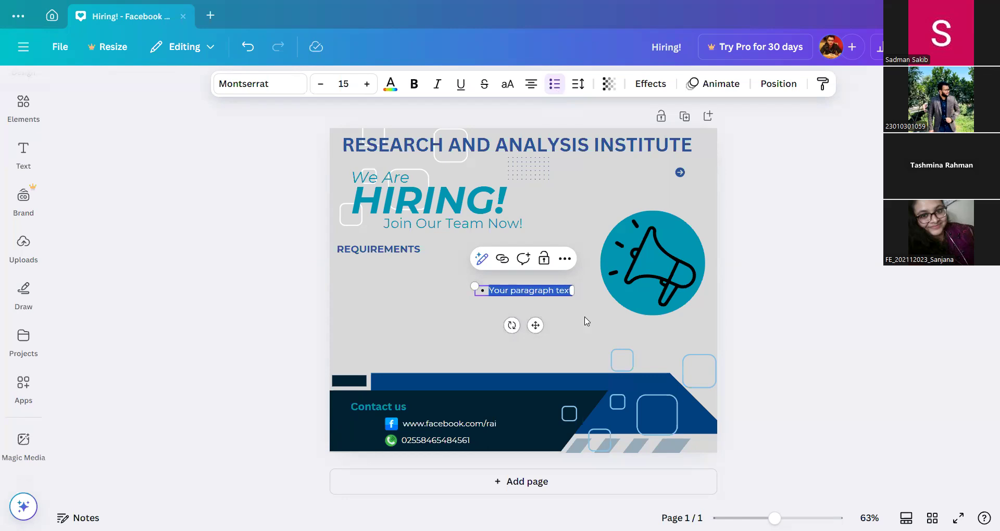
drag(532, 295, 401, 268)
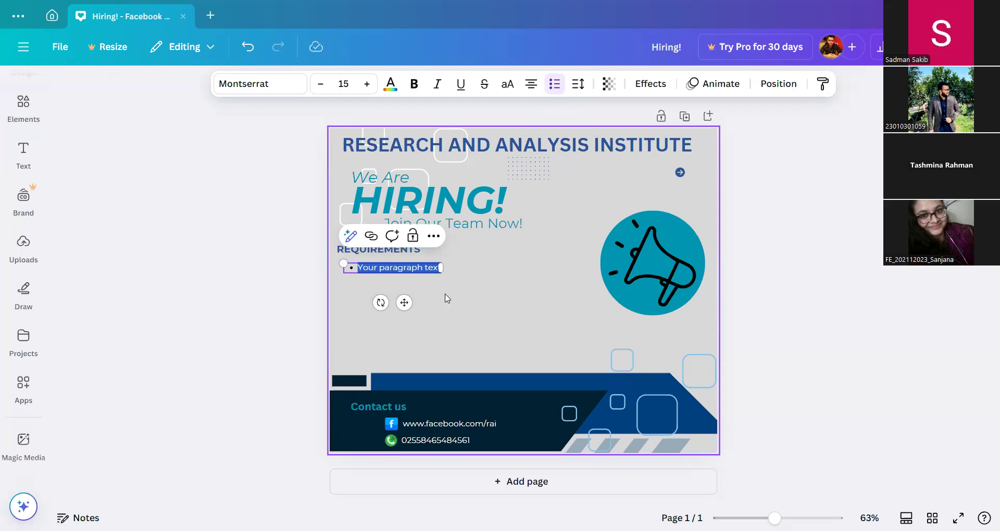
Fill the bulleted list with three items: CANVA, PHOTOSHOP and ILLUSTRATOR.
text(CANVA)
key(Return)
text(Ph)
key(BackSpace)
text(HOTOSHOP)
key(Return)
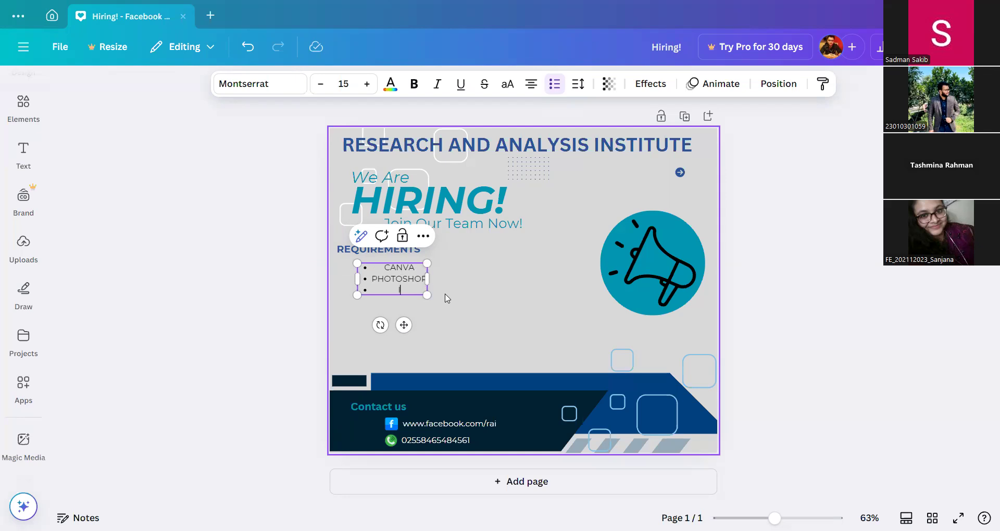
text(ILLUSTRATOR)
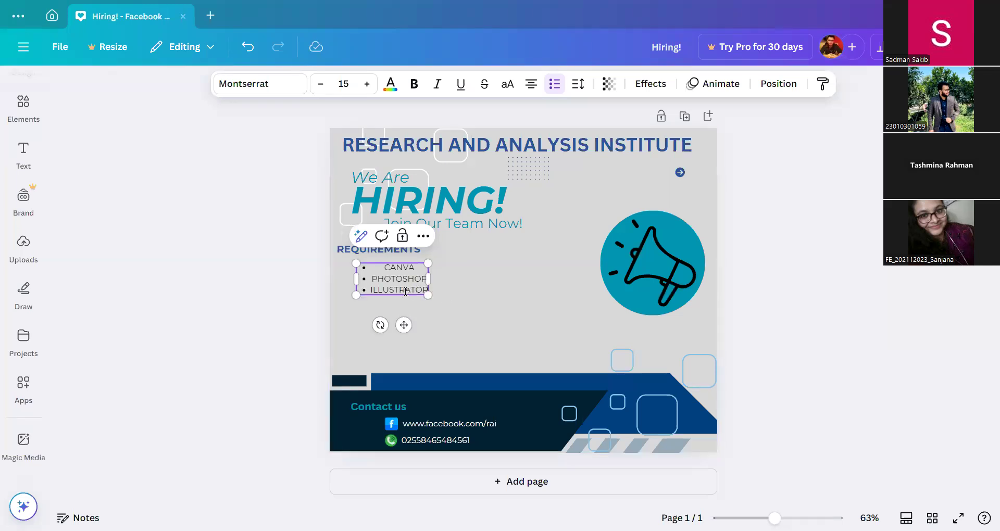
Widen the requirements list's text box and left-align all three bullet items.
click(430, 280)
drag(430, 279, 461, 279)
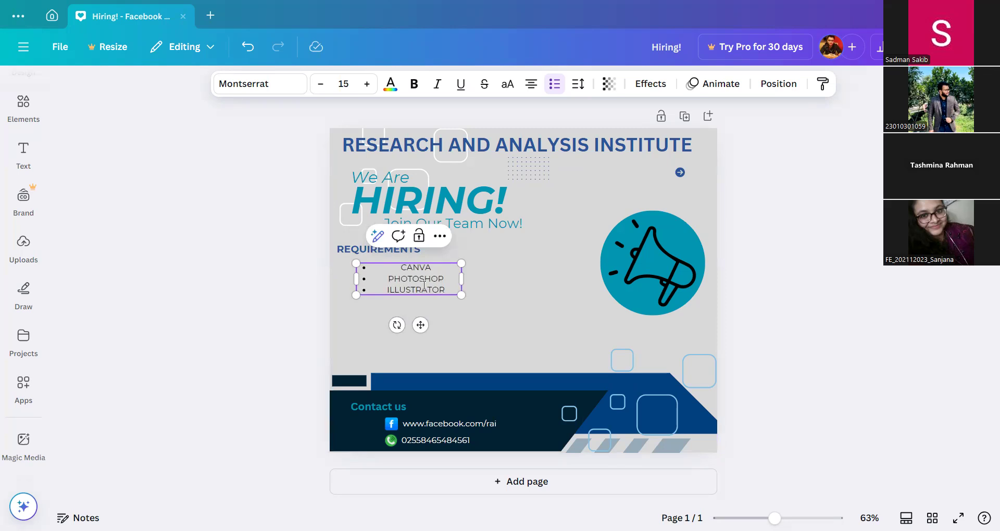
double_click(423, 287)
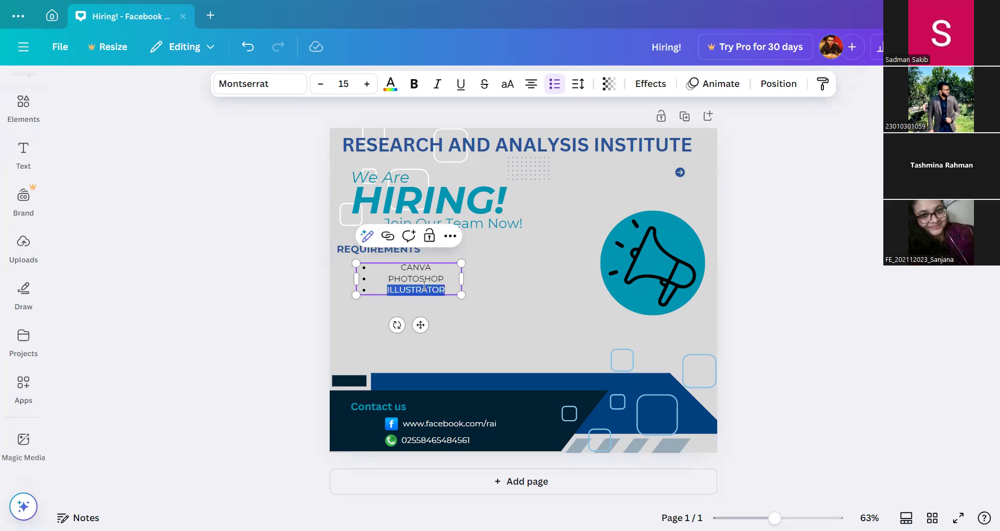
key(ctrl+a)
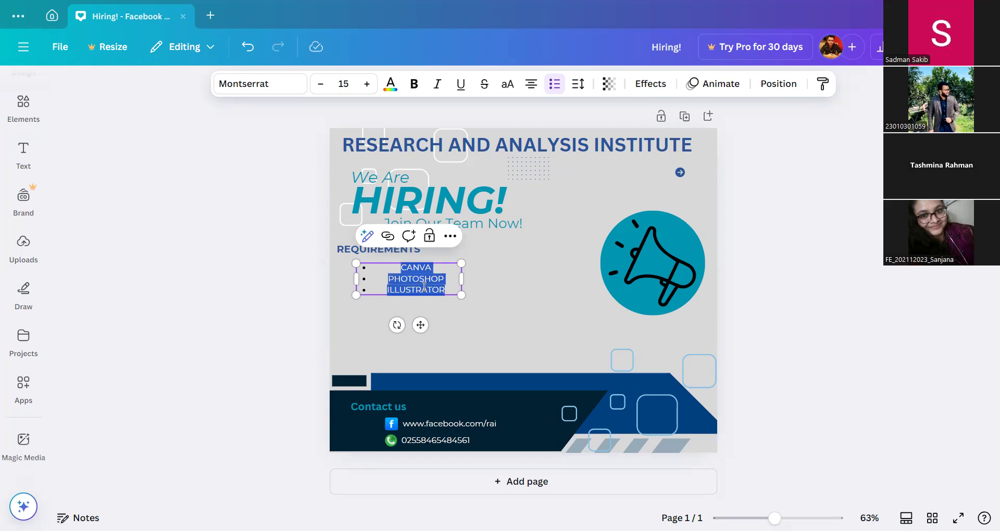
click(535, 94)
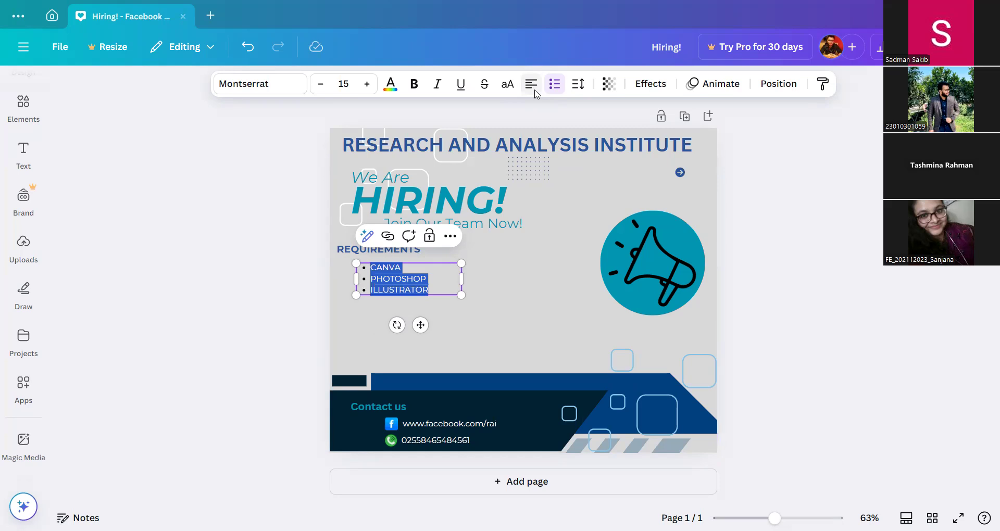
click(487, 284)
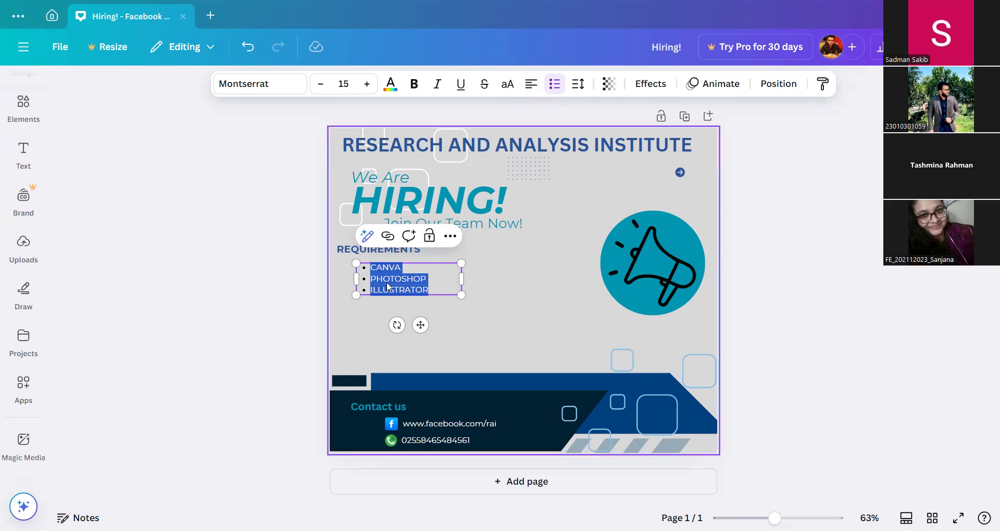
Move the bulleted list directly under the REQUIREMENTS heading, aligned with its left edge, and set the list's font size to 13.
drag(366, 278, 370, 274)
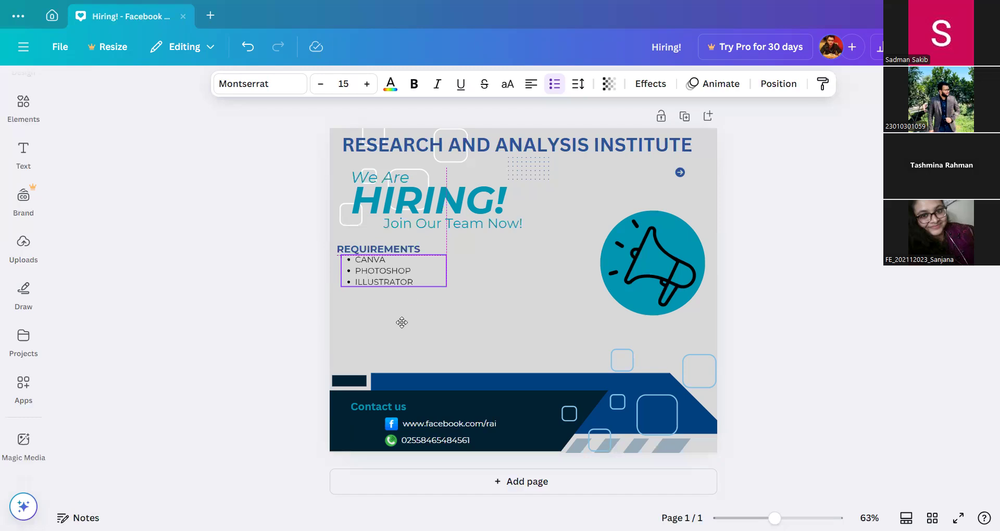
drag(401, 323, 402, 323)
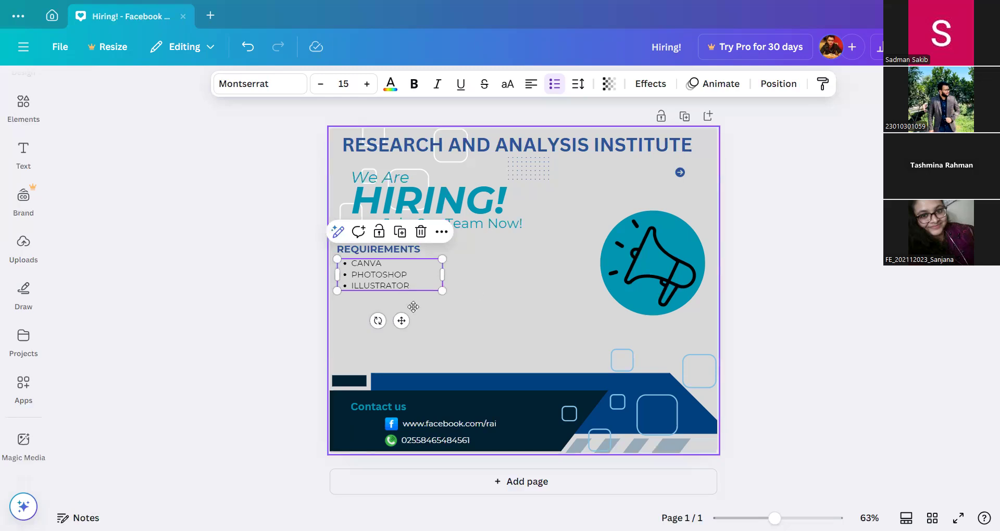
double_click(391, 275)
key(ctrl+a)
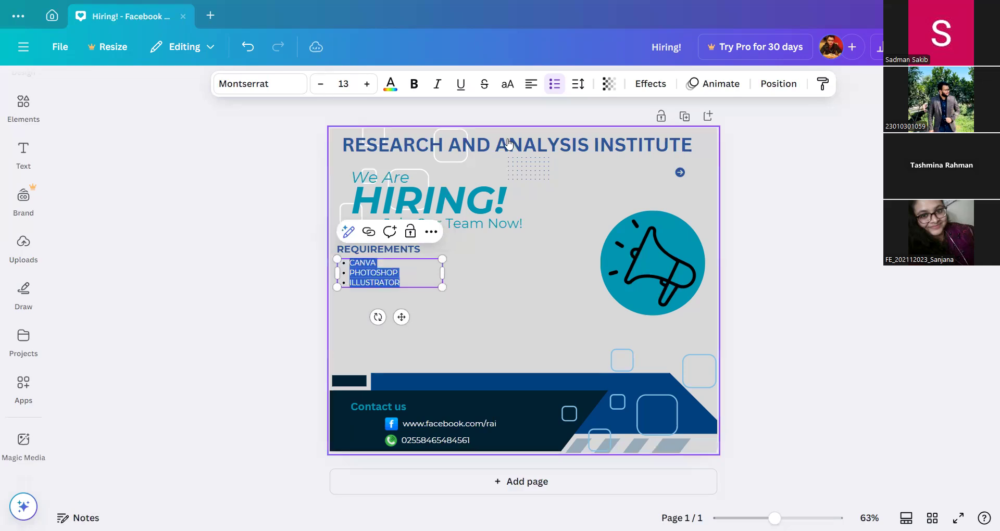
click(768, 214)
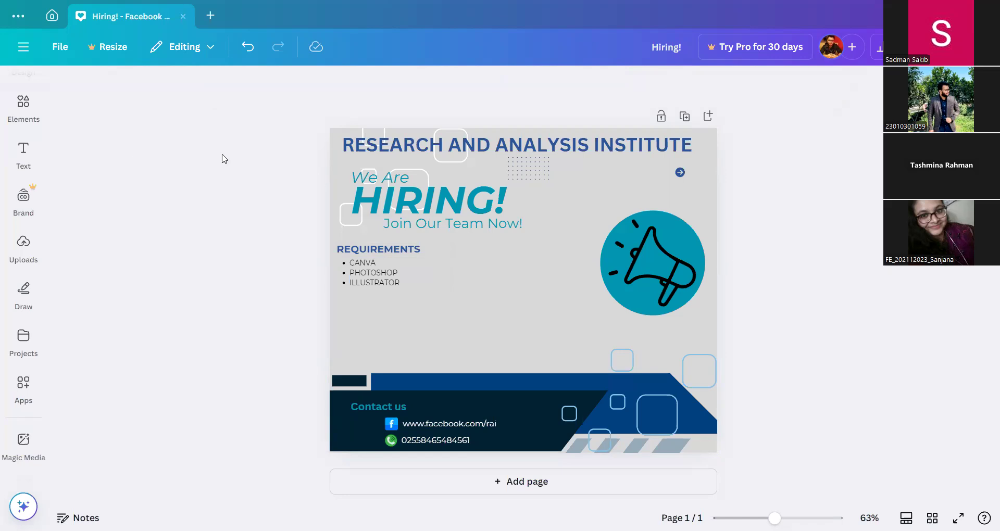
click(32, 111)
click(17, 297)
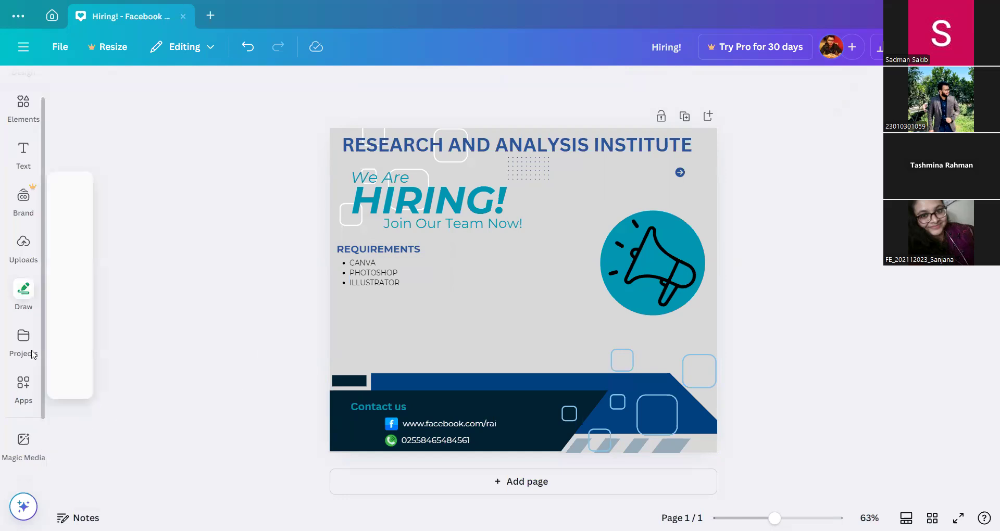
click(31, 352)
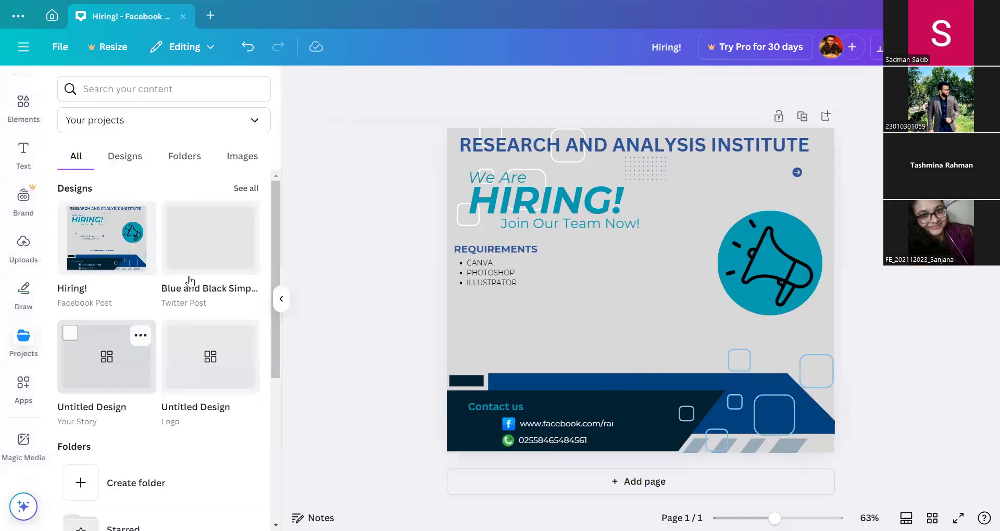
scroll(198, 292, down, 5)
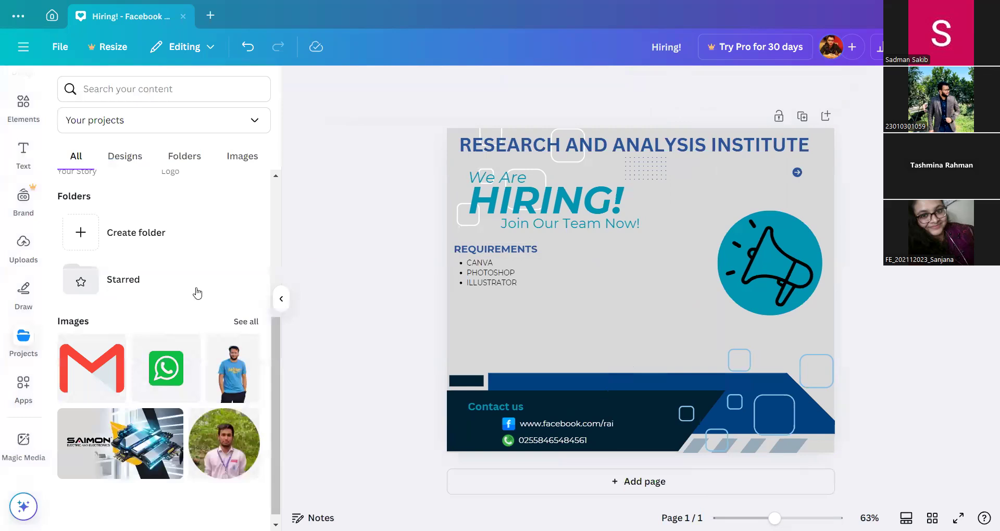
scroll(196, 290, up, 5)
click(280, 304)
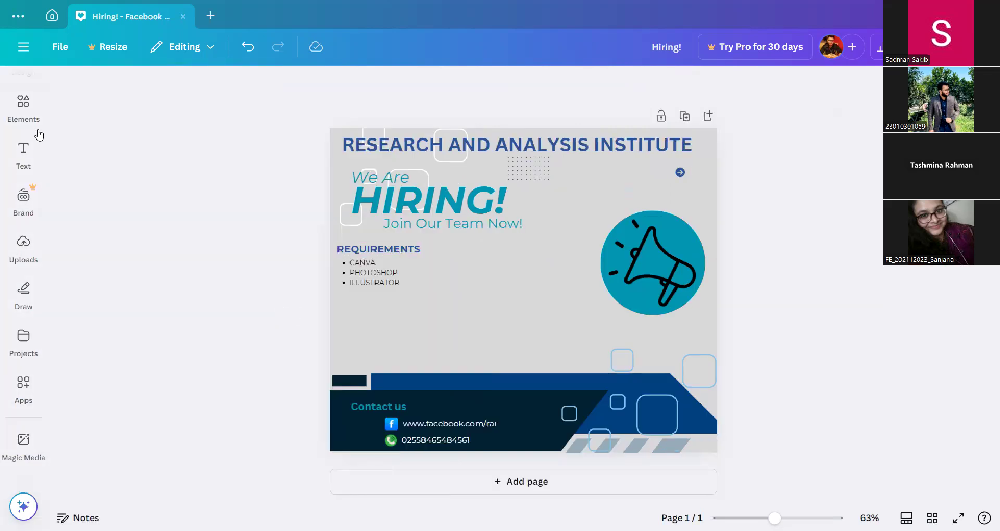
click(26, 107)
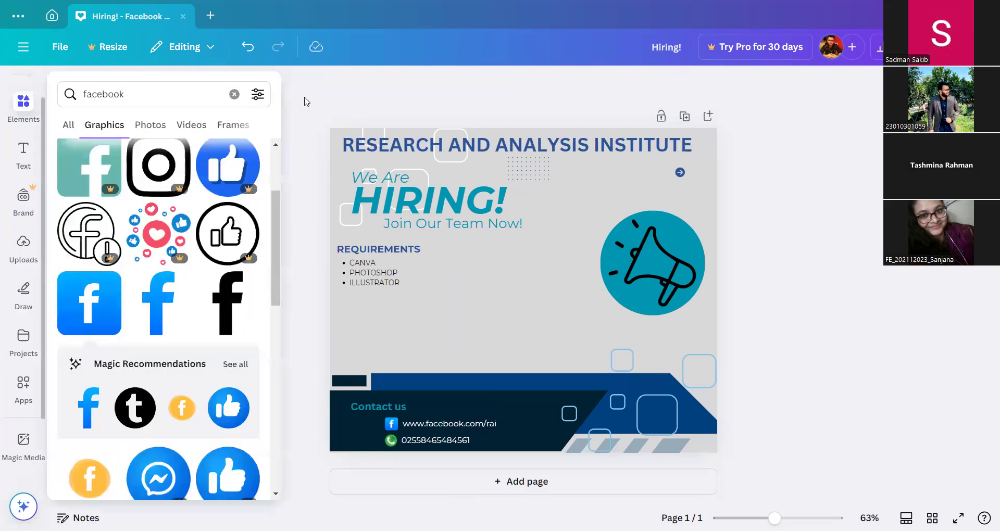
click(282, 264)
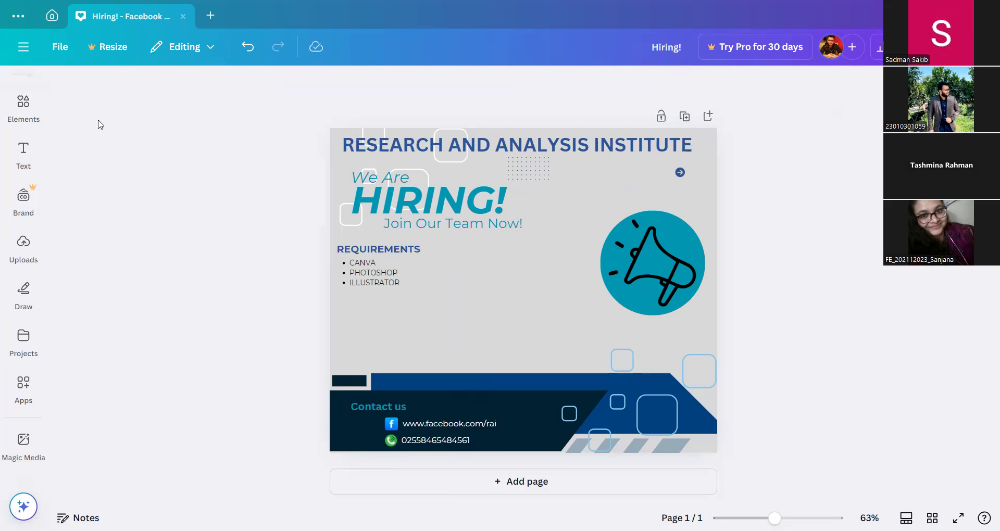
Add another text box to the poster containing the placeholder text ABCD in bold.
click(23, 148)
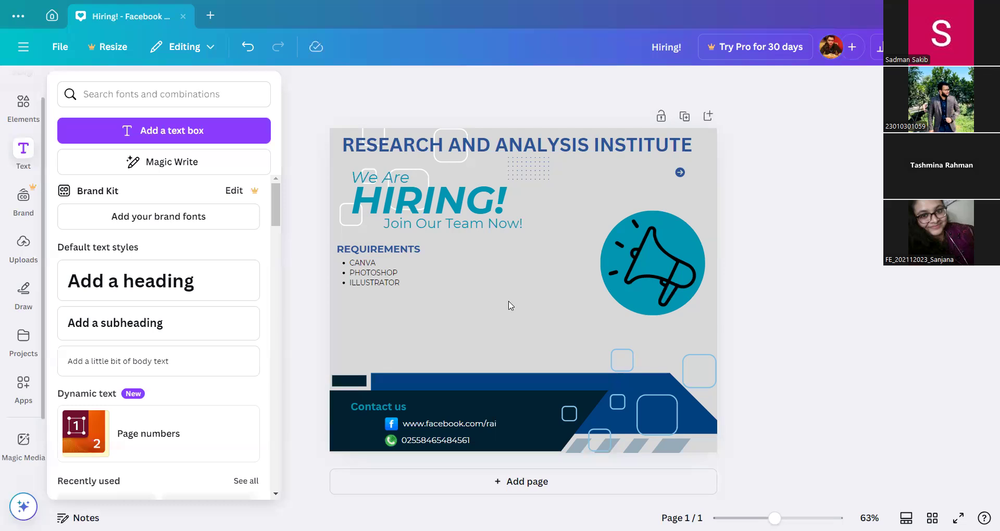
key(t)
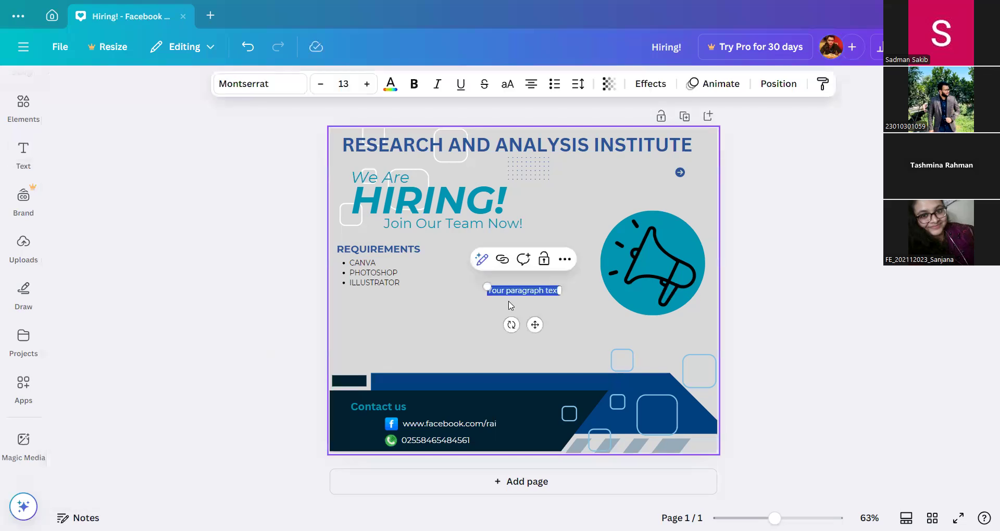
text(abcd)
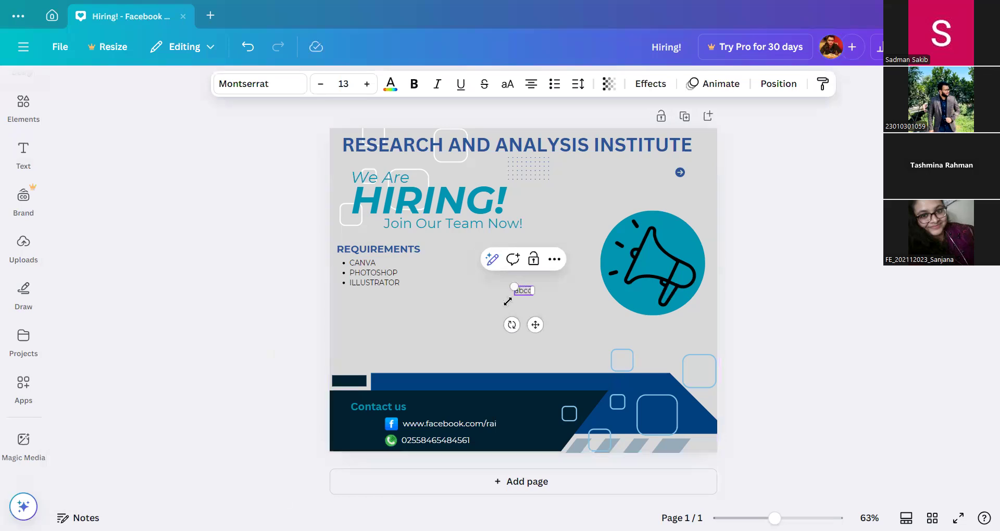
key(ctrl+a)
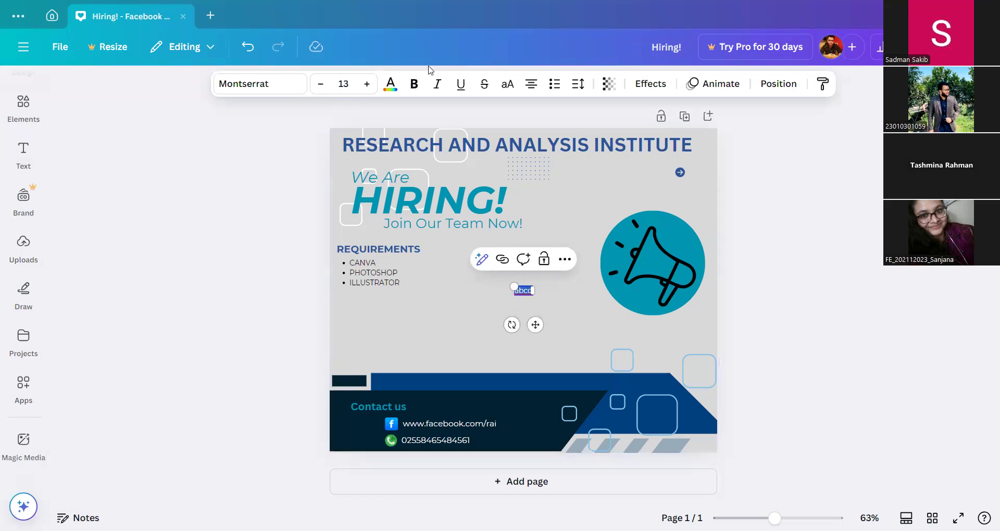
click(414, 85)
text(ABCD)
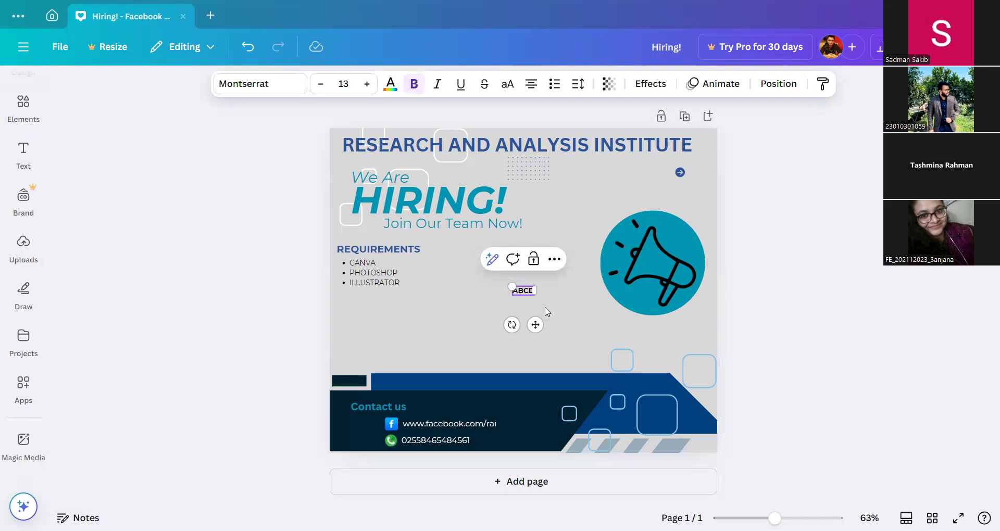
Move the ABCD text below the ILLUSTRATOR bullet and color it the same dark blue as the REQUIREMENTS heading.
click(542, 314)
drag(526, 291, 356, 300)
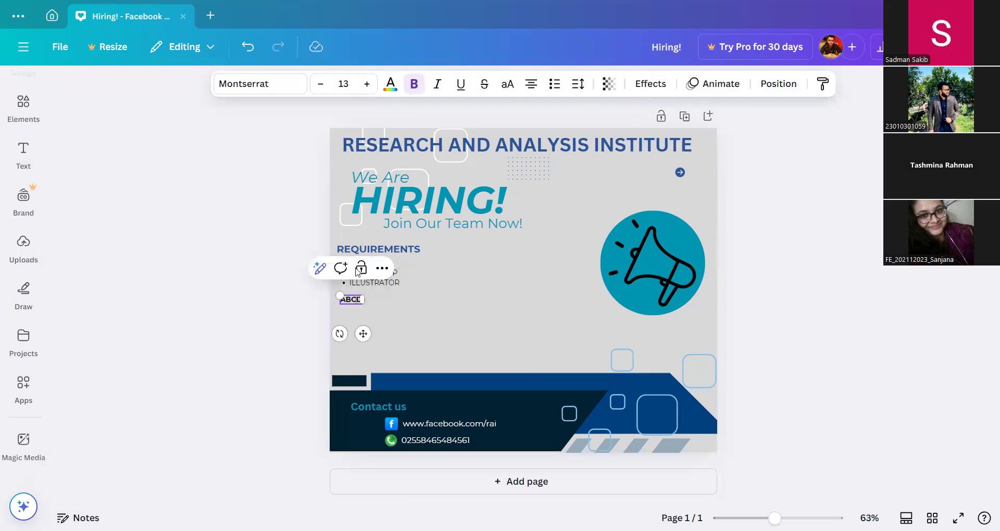
key(ctrl+a)
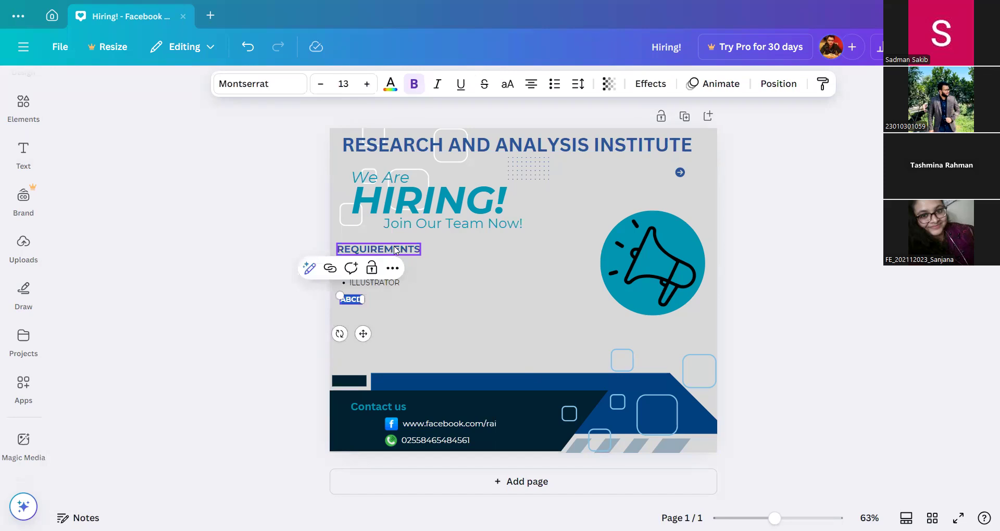
click(391, 84)
click(75, 251)
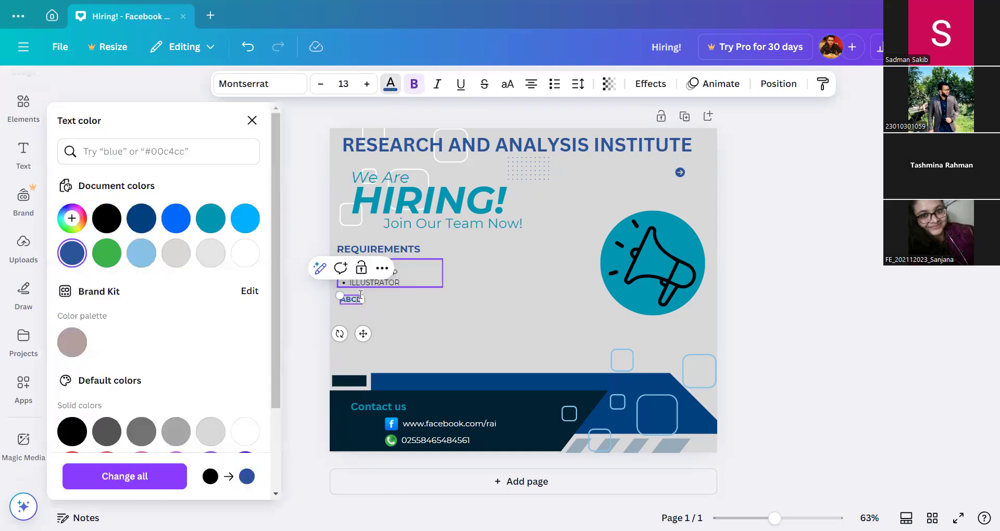
click(516, 260)
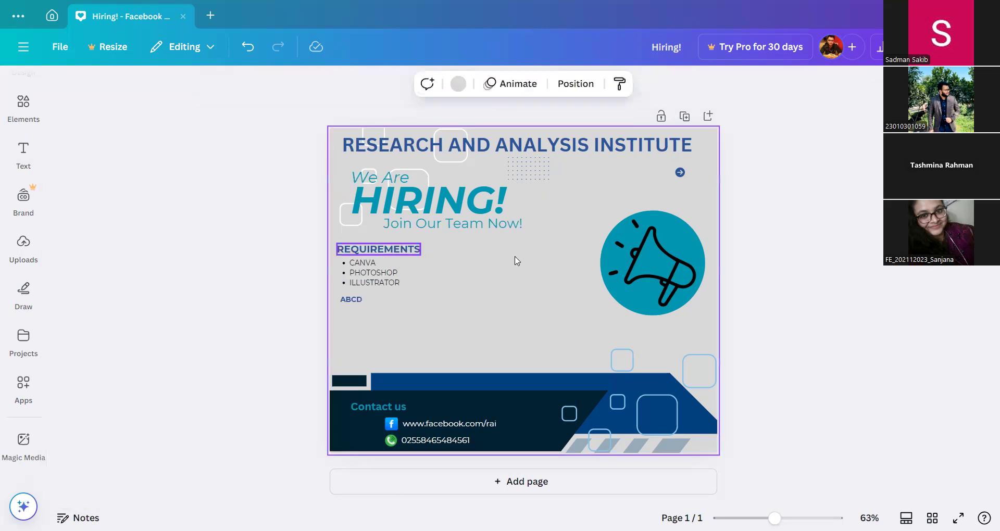
Match the ABCD text to the REQUIREMENTS heading by setting its font size to 18.
click(401, 254)
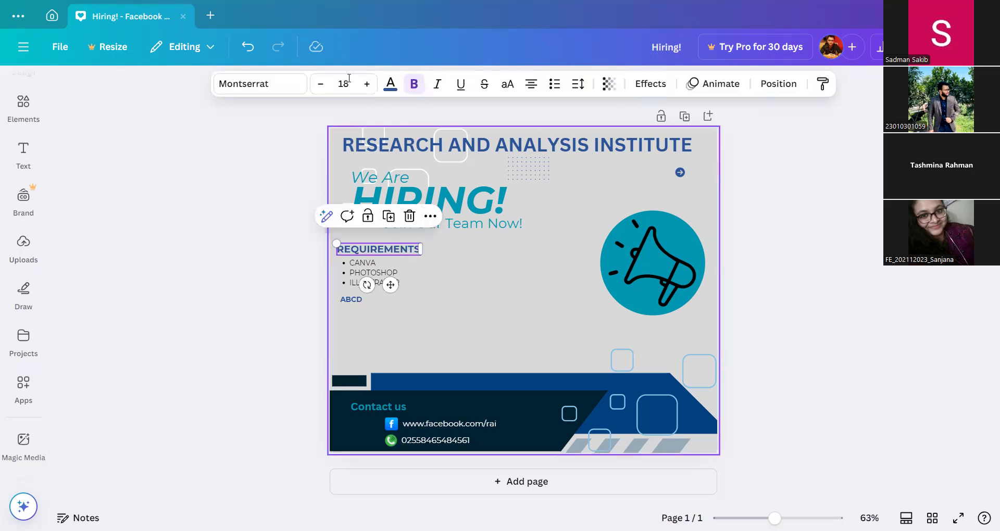
click(358, 300)
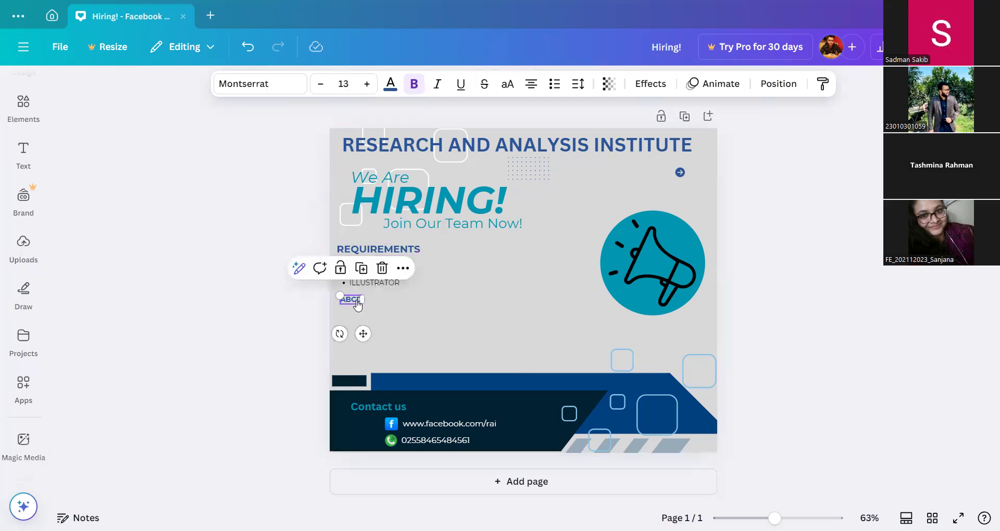
click(348, 81)
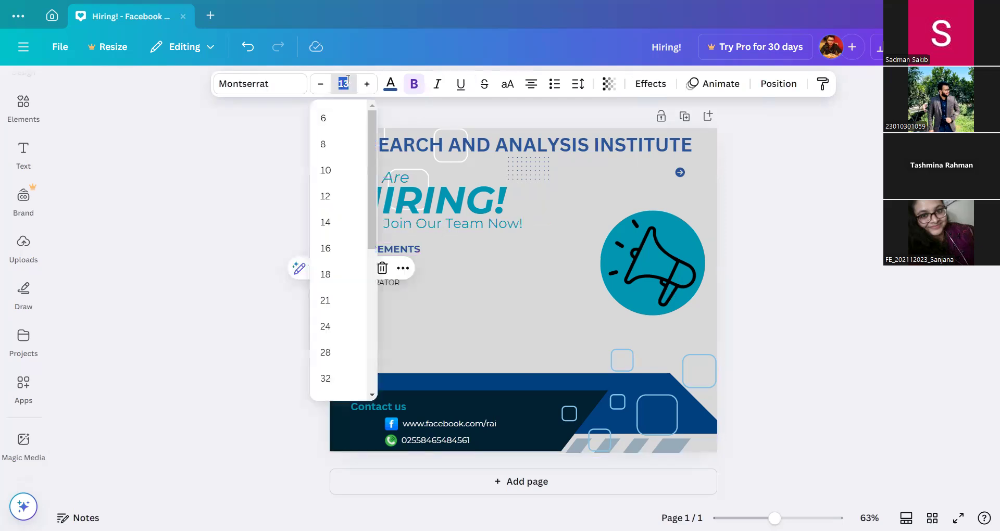
click(347, 80)
text(18)
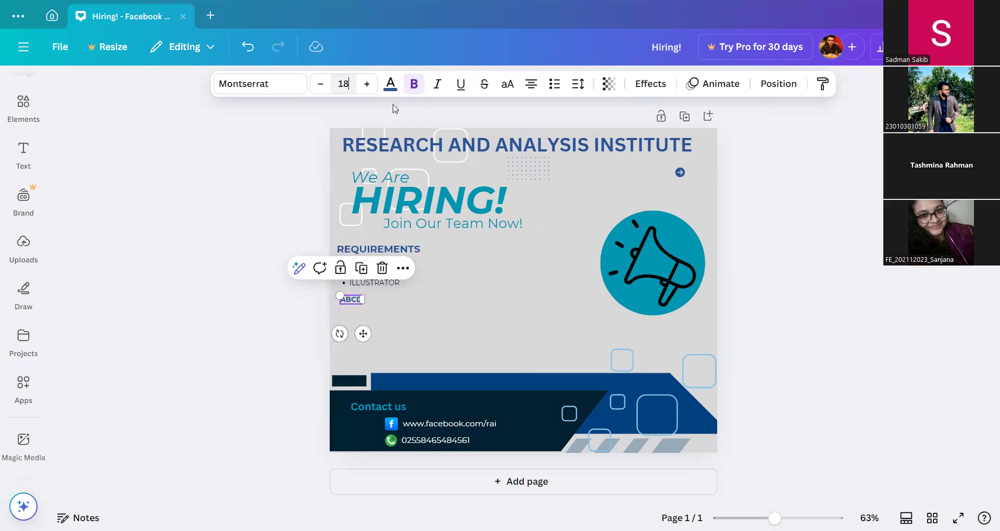
click(411, 294)
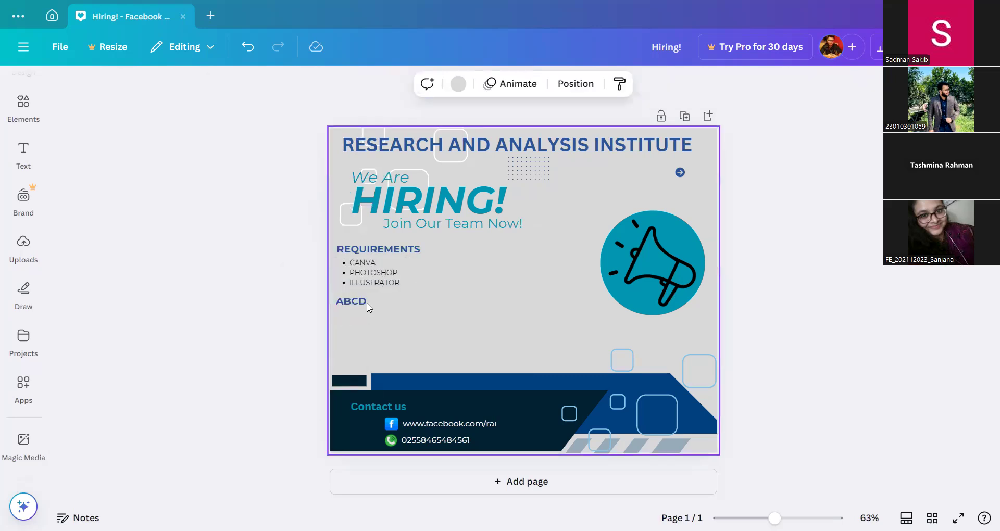
Position the ABCD heading just below the ILLUSTRATOR bullet, aligned with the left edge of the REQUIREMENTS heading.
mouse_move(355, 307)
mouse_down()
mouse_move(381, 308)
mouse_move(349, 308)
mouse_move(359, 302)
mouse_up()
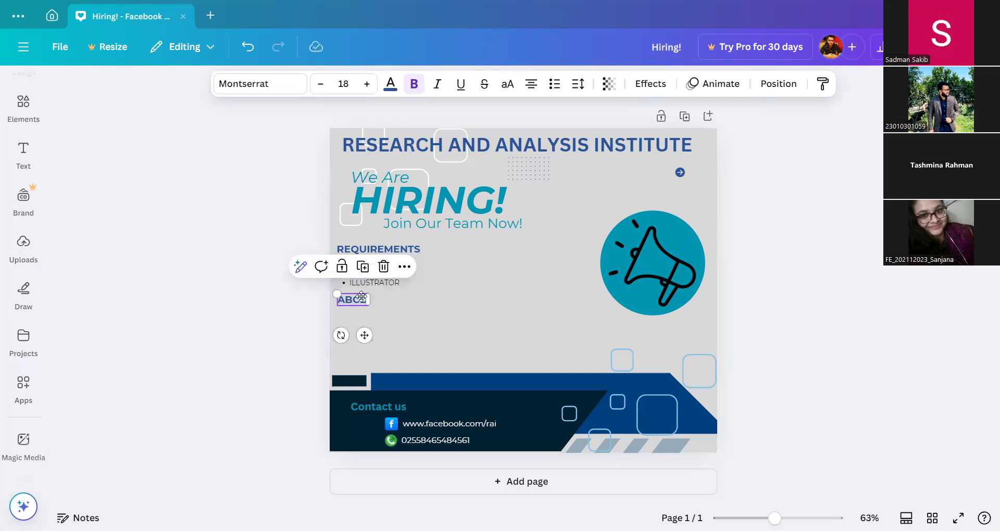
drag(353, 300, 349, 300)
drag(348, 301, 349, 298)
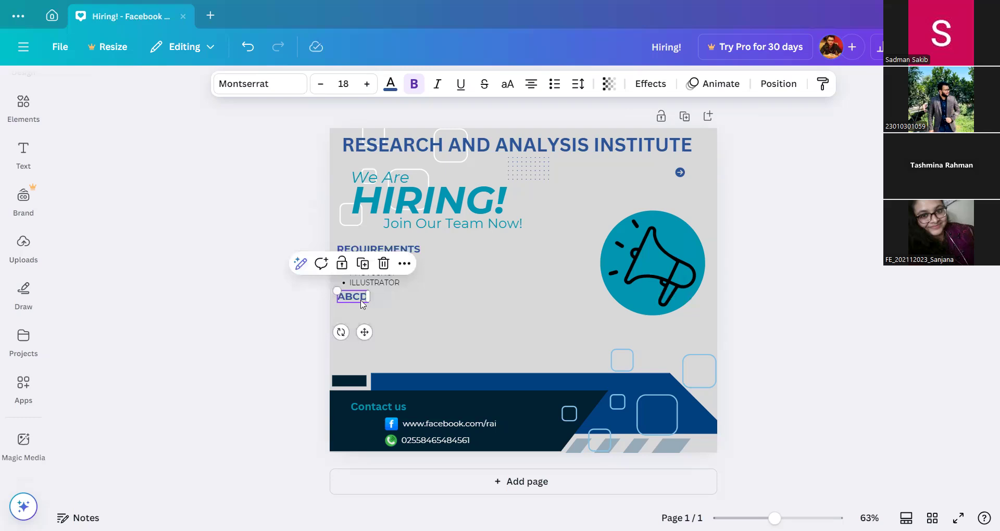
click(405, 305)
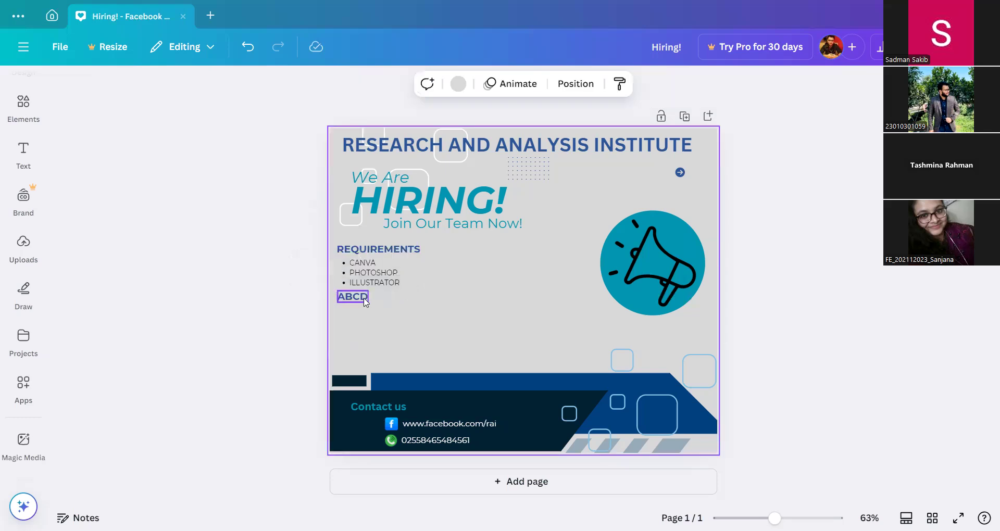
Add a new text box with bullets turned on and list A, B and C as separate items.
click(26, 121)
click(24, 150)
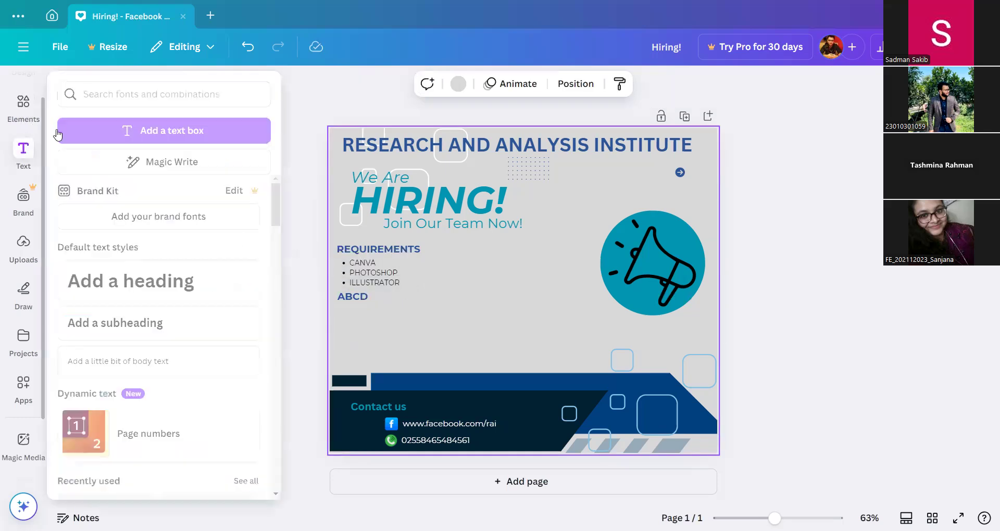
click(163, 133)
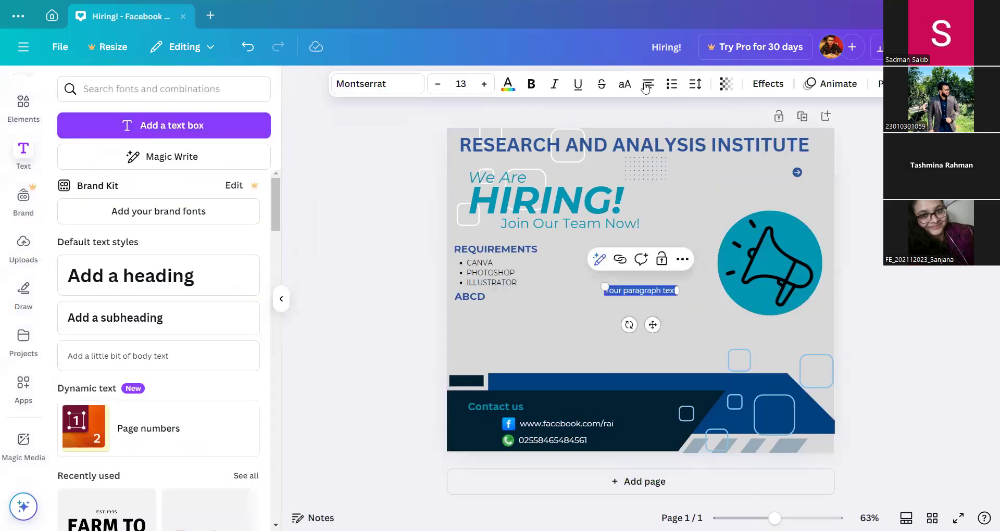
click(671, 84)
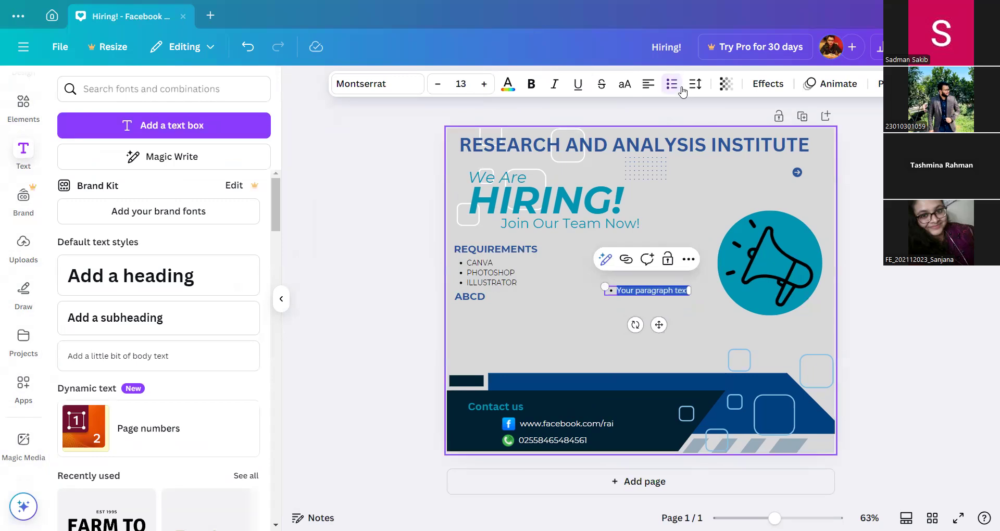
text(a)
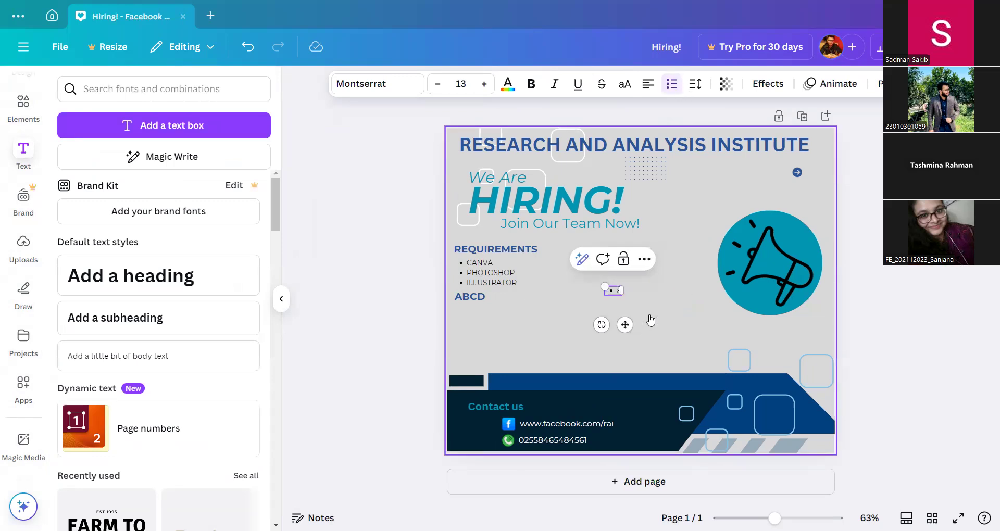
key(Return)
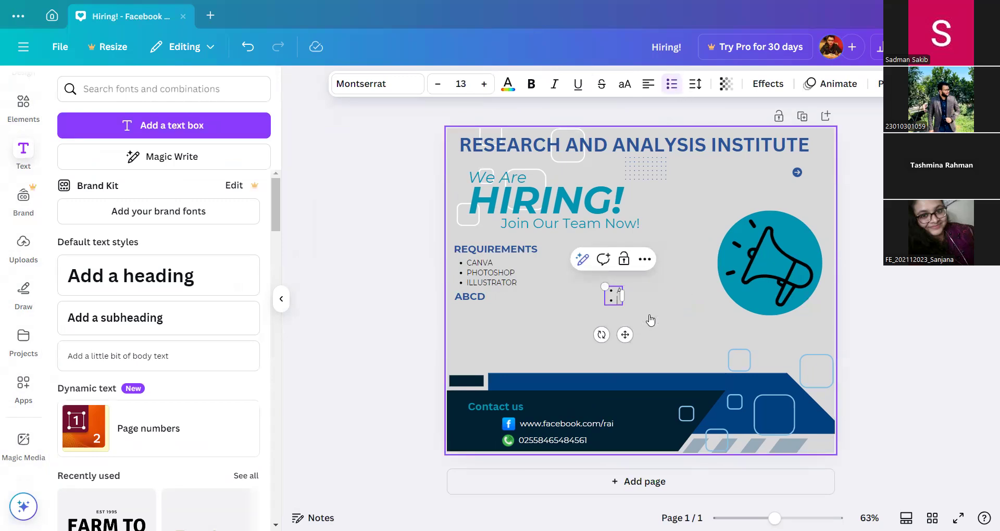
text(b)
key(Return)
text(c)
key(Return)
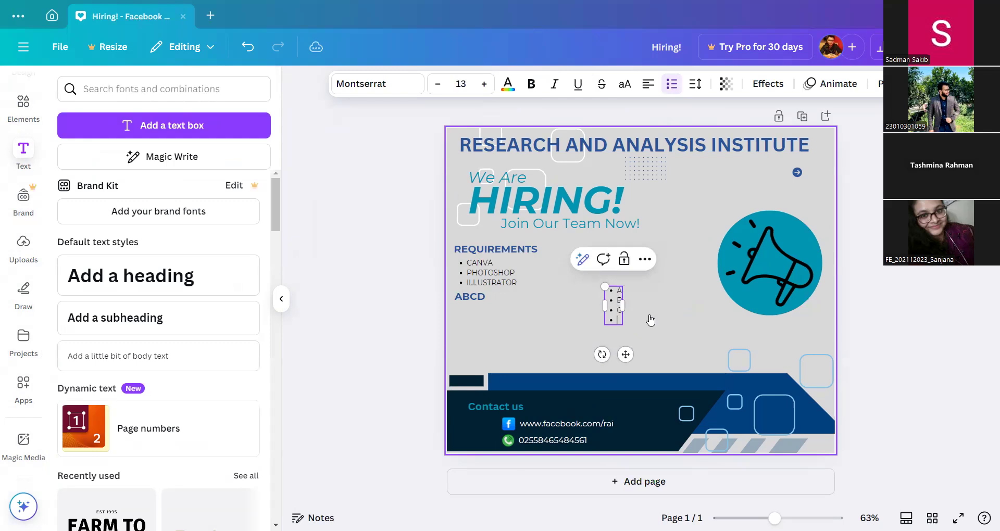
Remove the empty last bullet and move the A, B, C list directly under the ABCD heading.
key(BackSpace)
key(BackSpace)
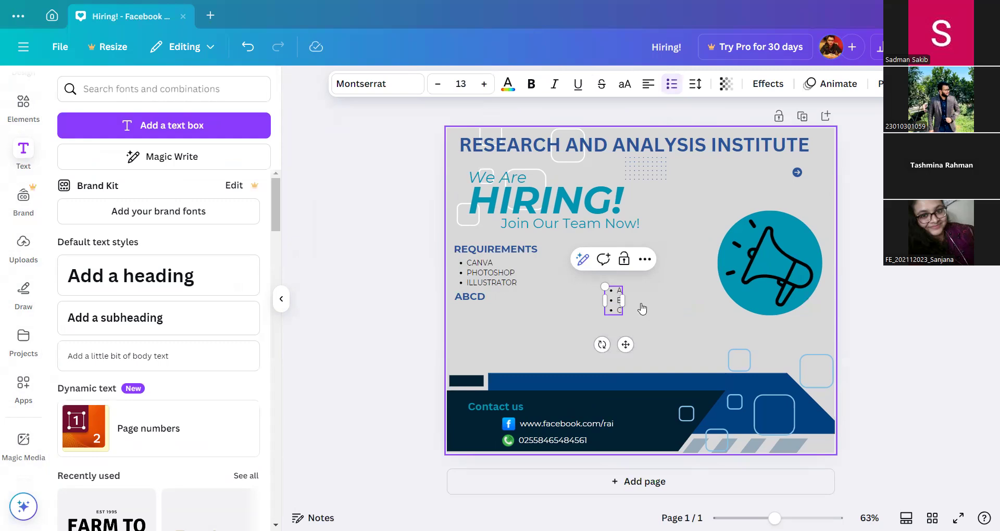
drag(625, 344, 479, 364)
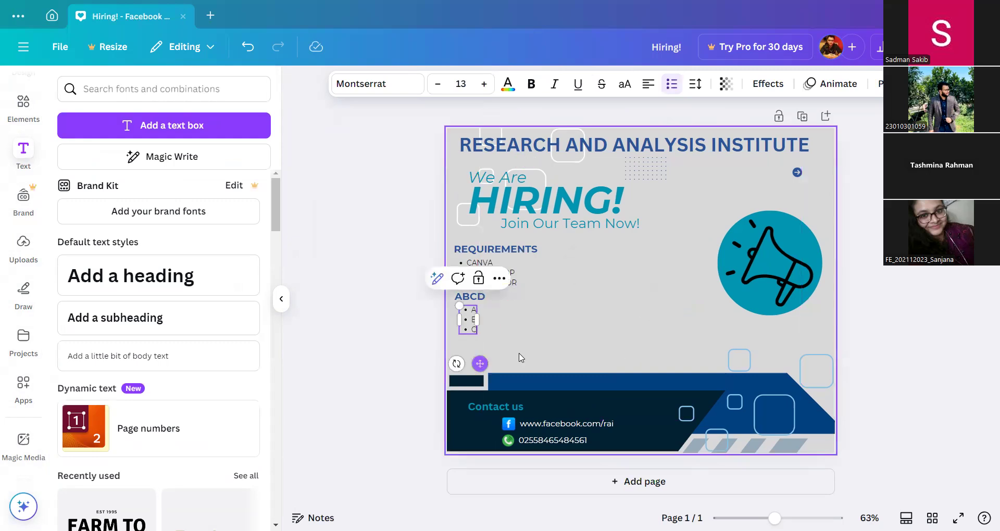
click(563, 336)
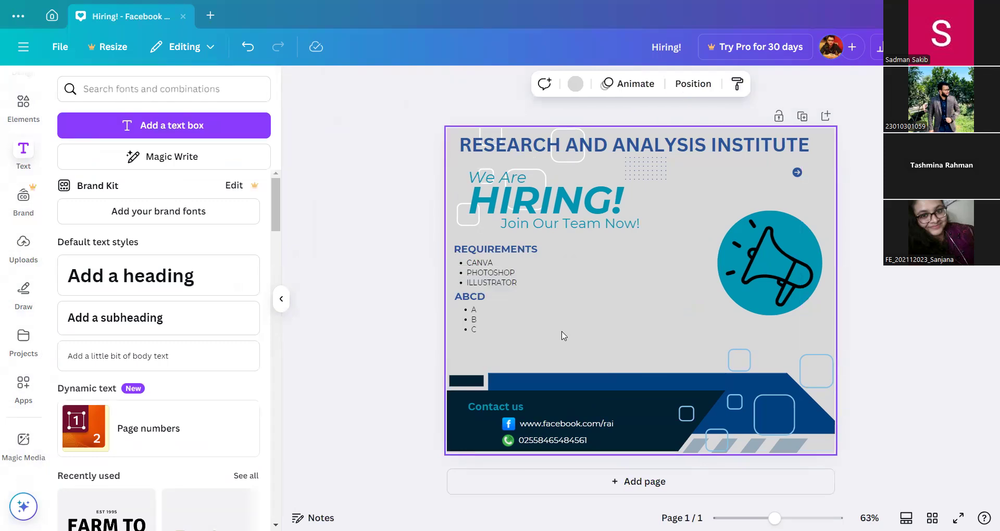
click(134, 89)
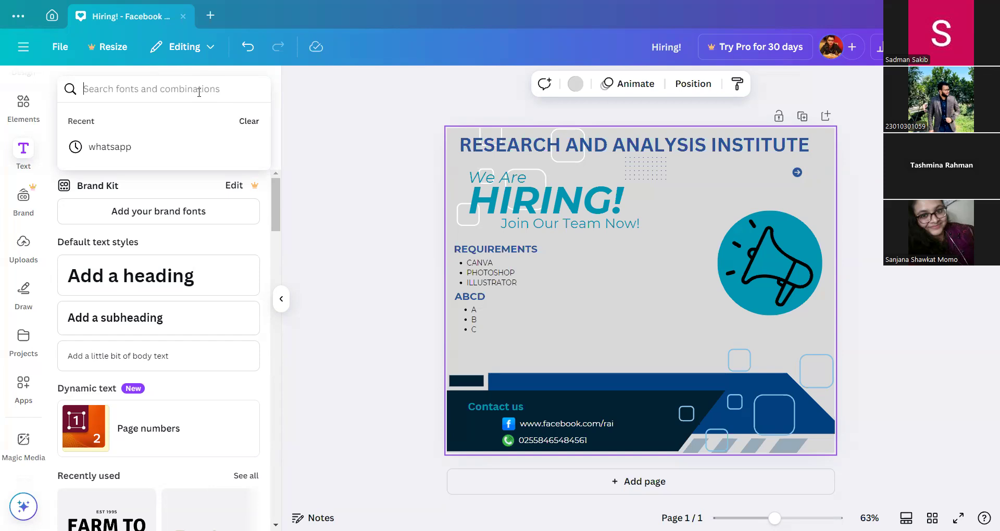
text(e)
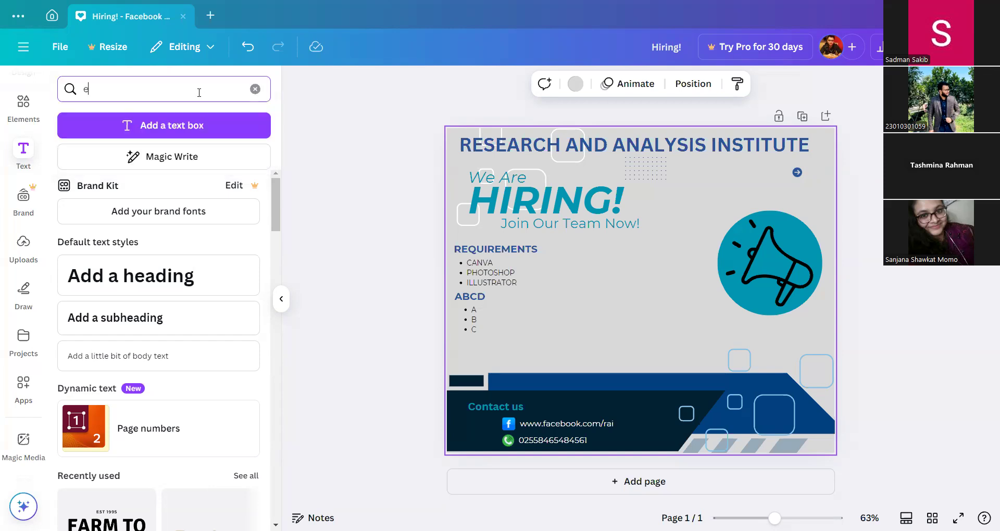
key(BackSpace)
text(design)
key(BackSpace)
key(BackSpace)
key(BackSpace)
key(BackSpace)
key(BackSpace)
key(BackSpace)
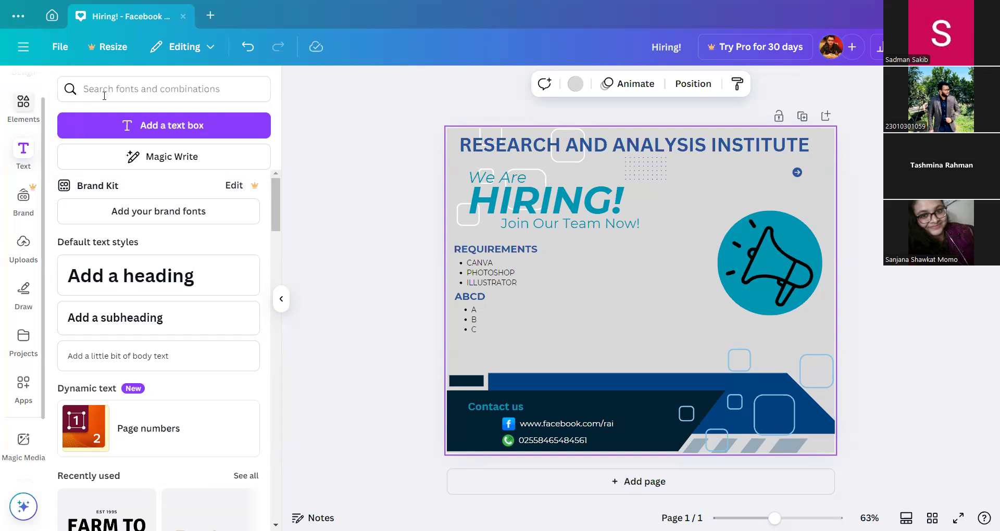
Replace the facebook search in the elements library with a search for graphic designer illustrations.
click(104, 96)
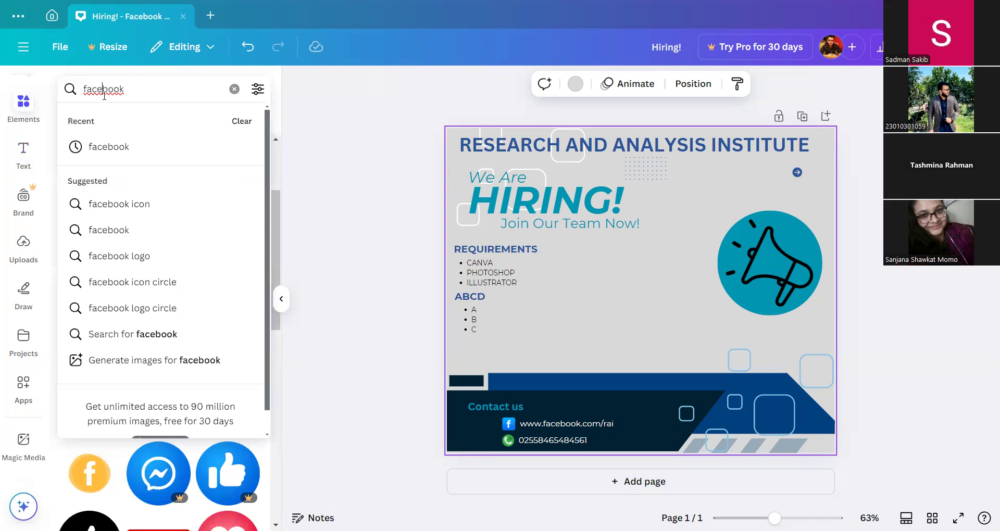
key(ctrl+a)
key(BackSpace)
text(desig)
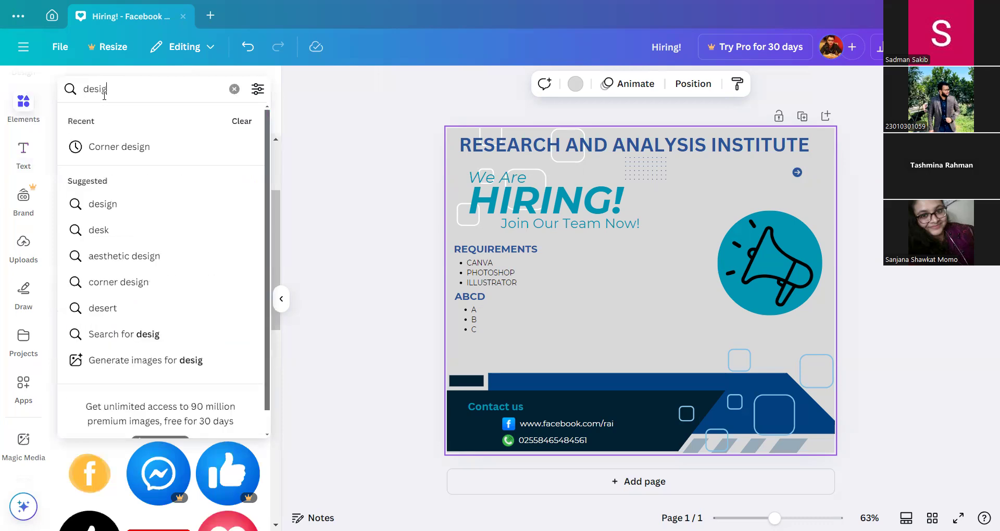
text(n)
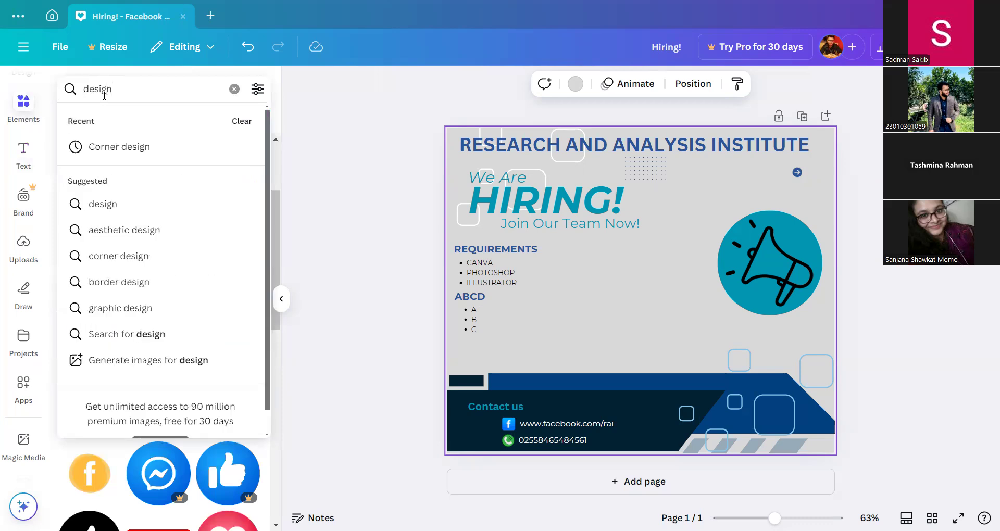
text(er)
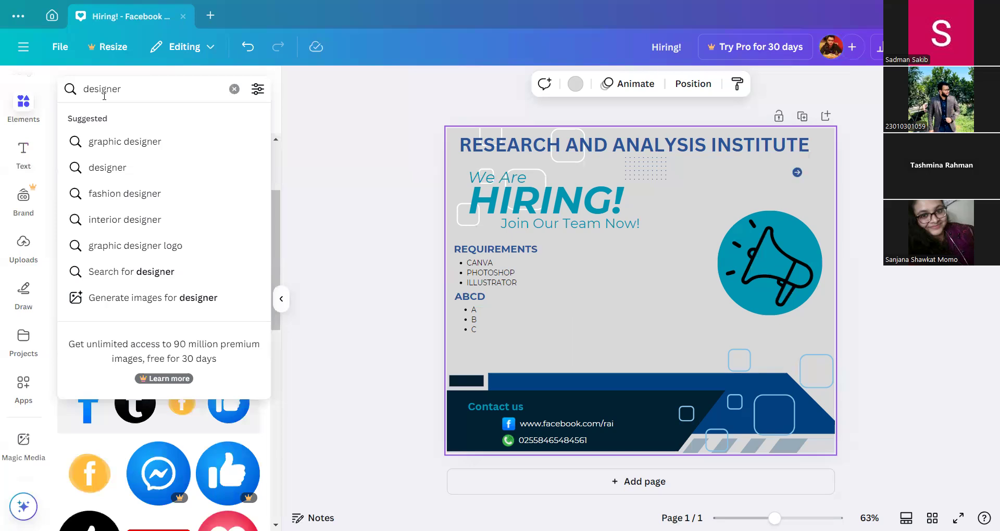
click(127, 151)
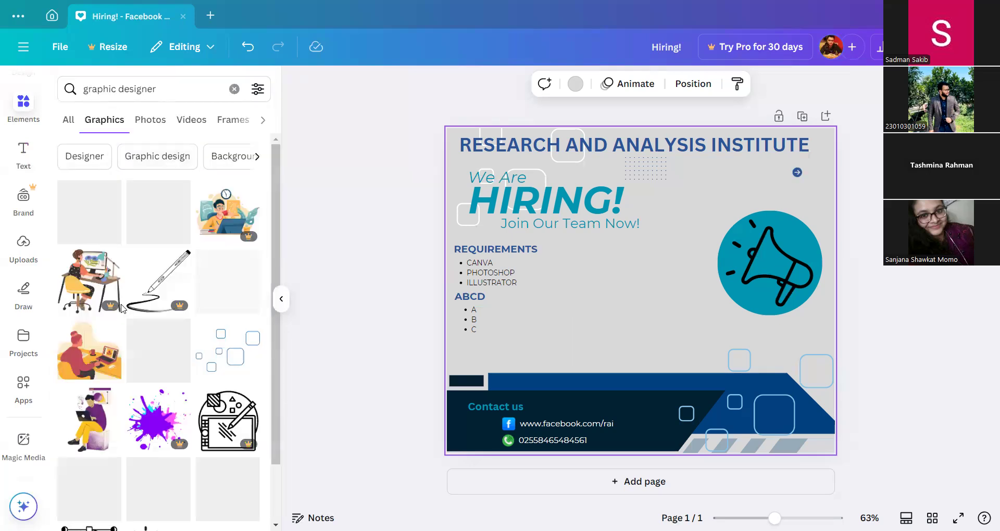
Switch from the graphic designer results to the related search Graphic design and add the black lightbulb-and-pencil graphic to the poster.
scroll(137, 378, down, 2)
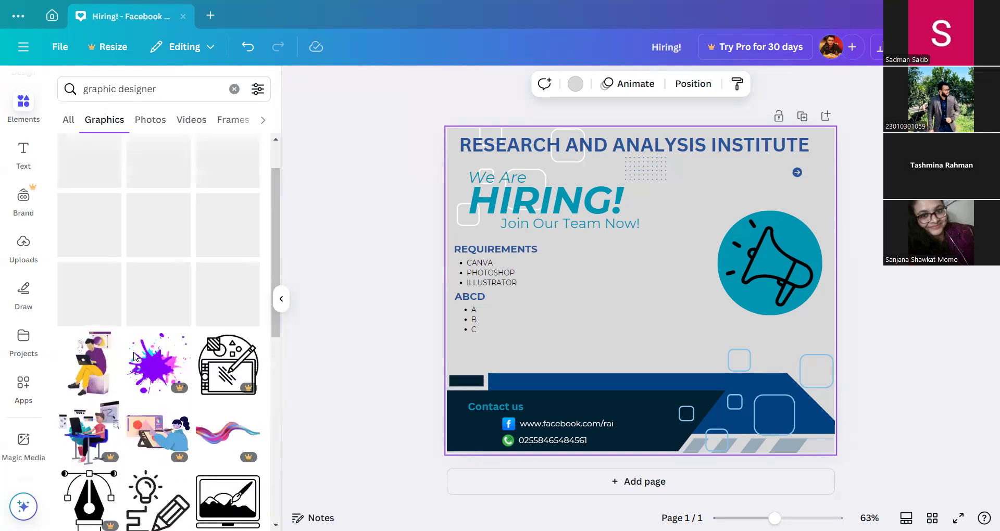
scroll(115, 290, up, 2)
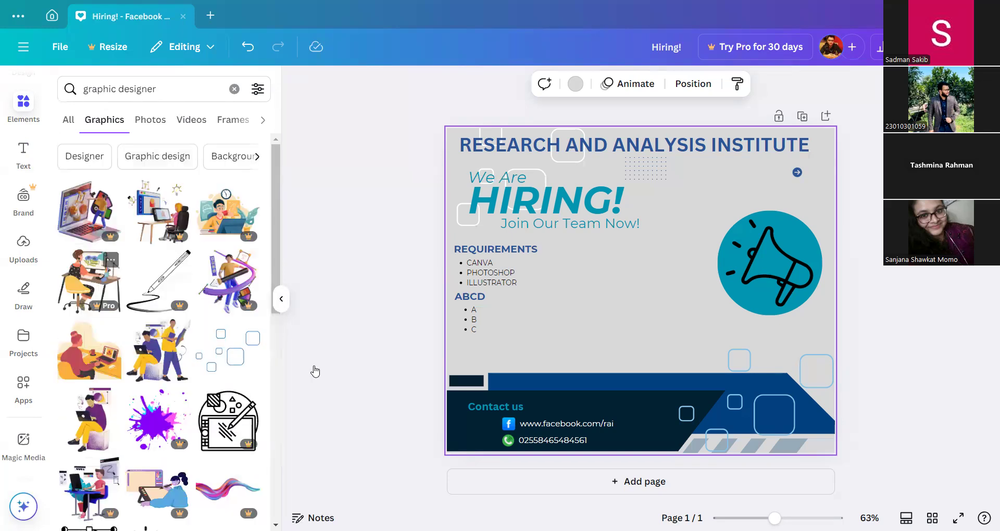
scroll(205, 317, down, 3)
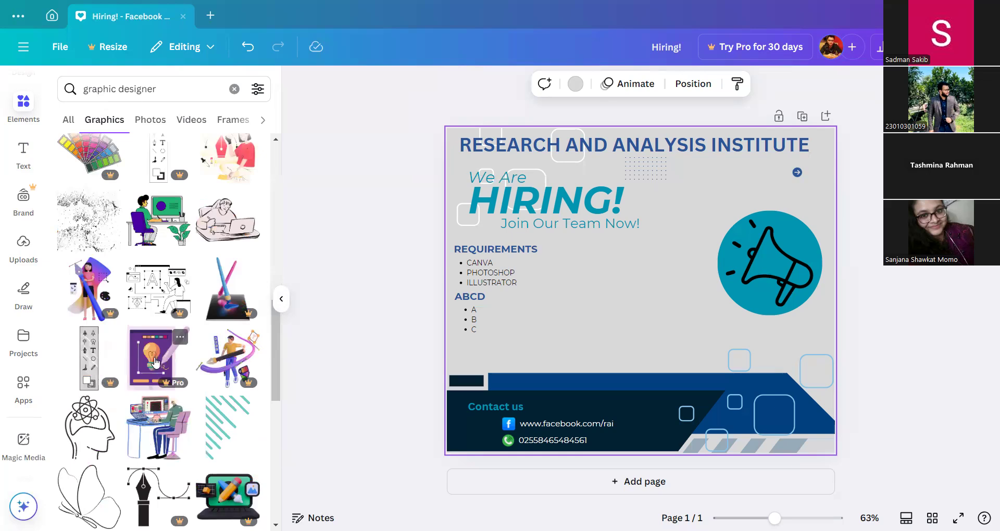
scroll(154, 362, down, 3)
scroll(163, 359, down, 3)
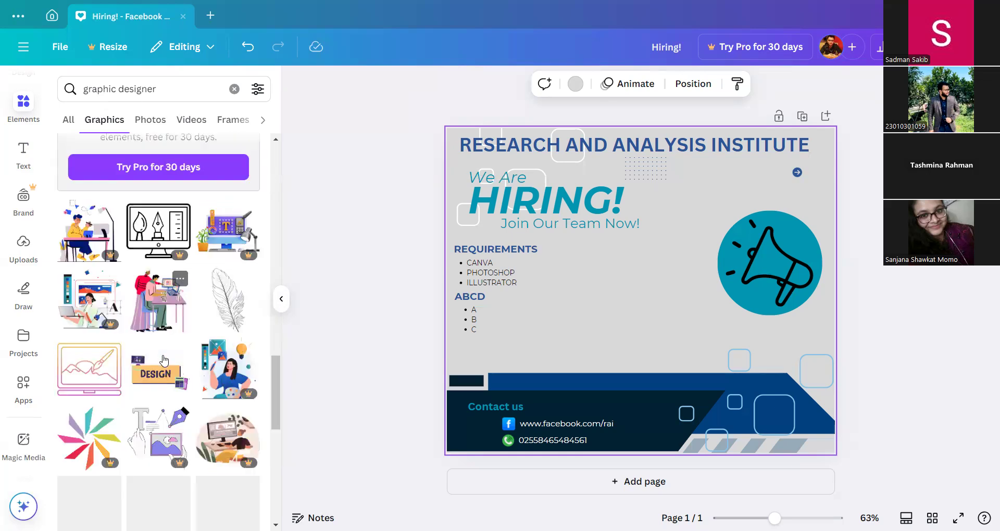
scroll(164, 359, down, 4)
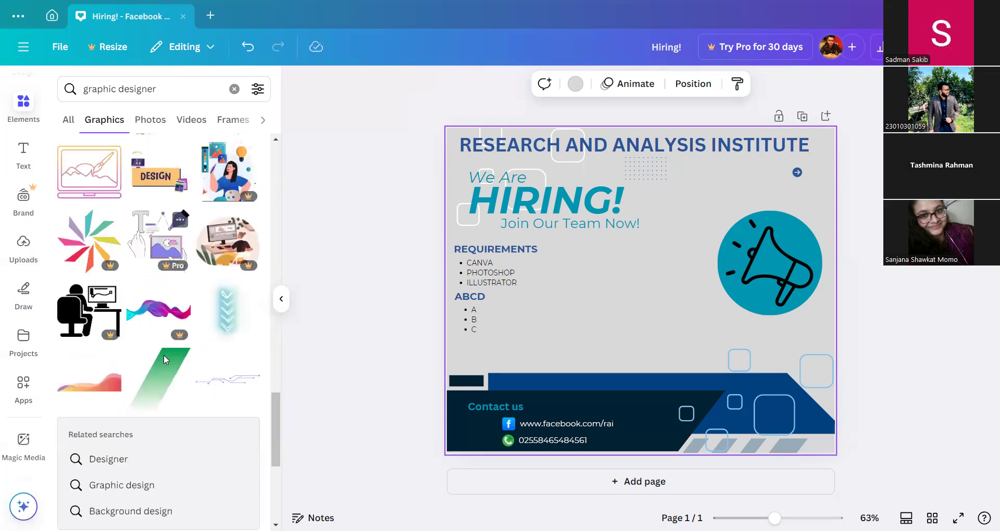
click(131, 471)
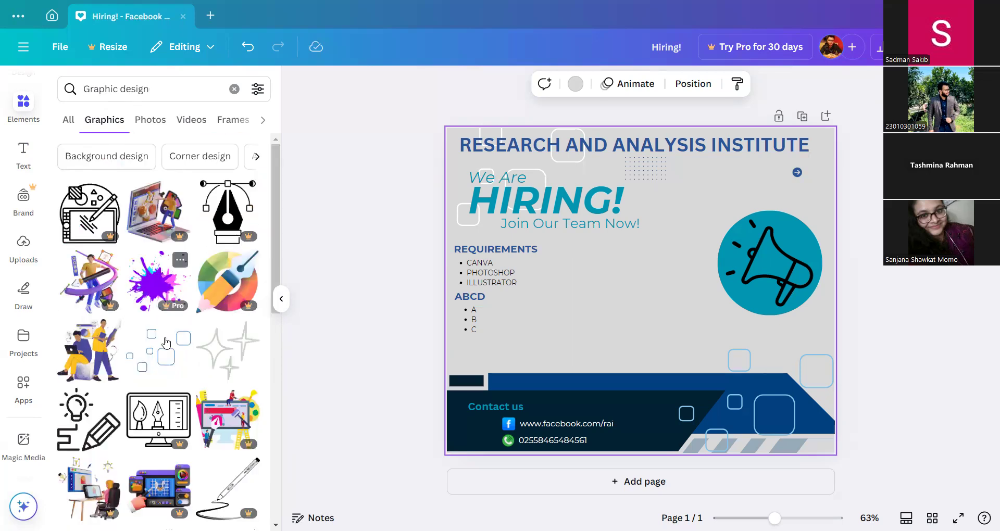
scroll(89, 303, down, 2)
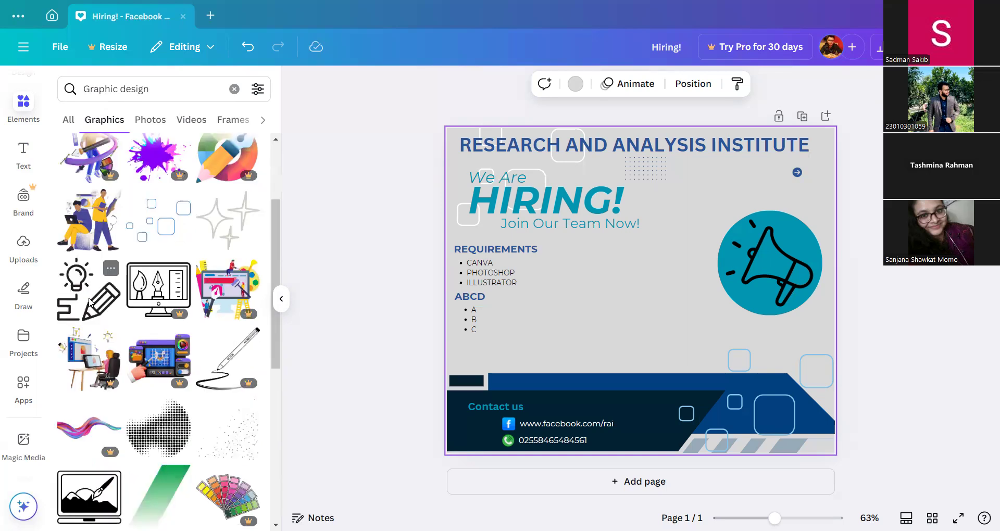
click(91, 301)
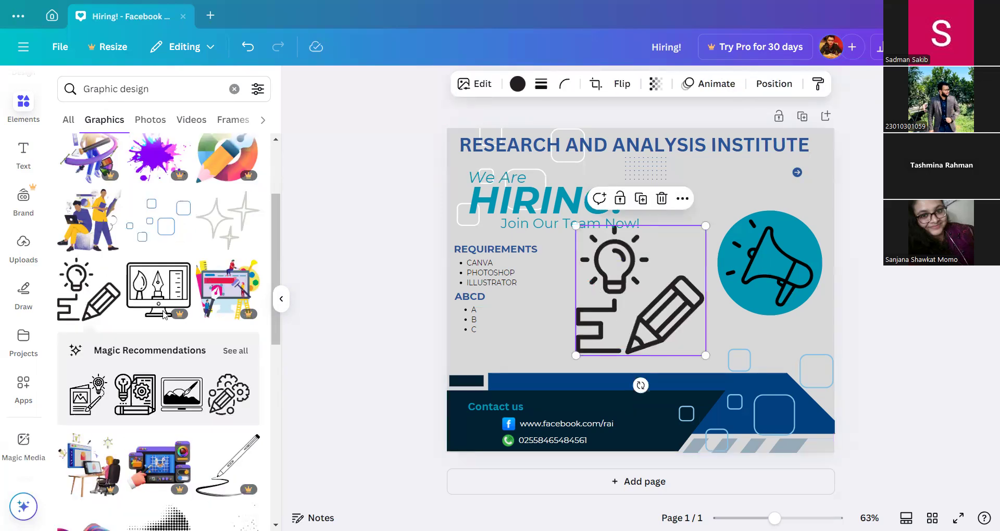
Place the recommended black monitor-and-paintbrush graphic on the poster over the REQUIREMENTS and ABCD lists.
scroll(166, 314, down, 2)
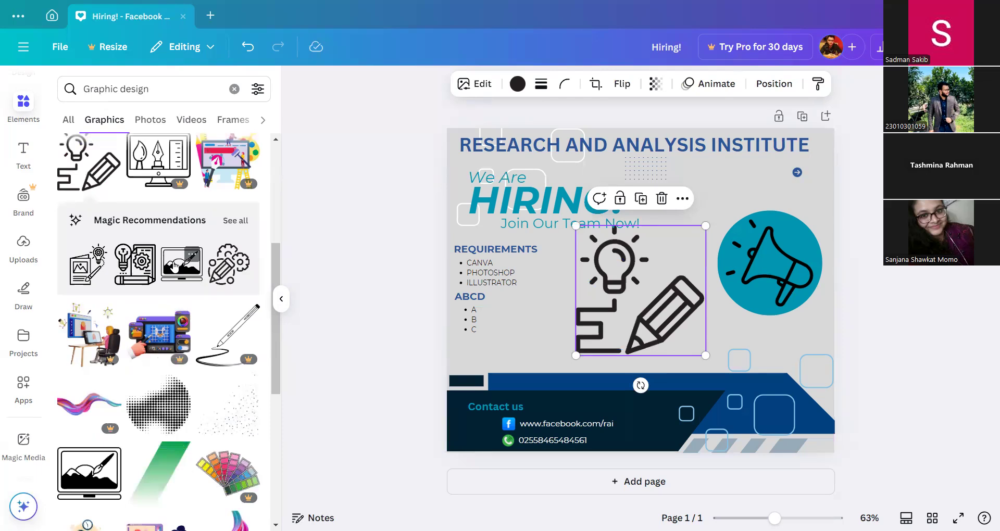
mouse_move(175, 268)
mouse_down()
mouse_move(613, 336)
mouse_move(500, 347)
mouse_up()
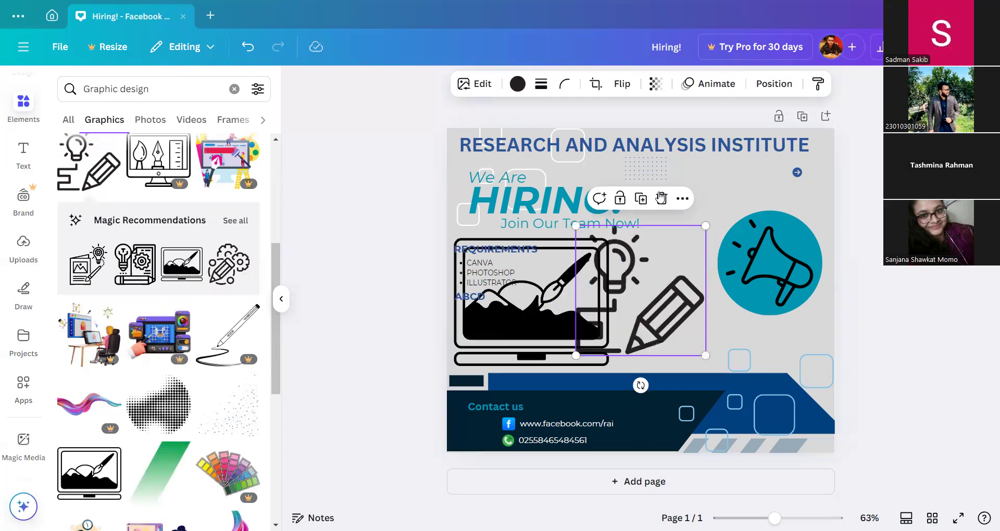
Delete the lightbulb-and-pencil graphic from the poster, keeping the CANVA, PHOTOSHOP, ILLUSTRATOR list in its place.
click(661, 198)
drag(556, 271, 597, 276)
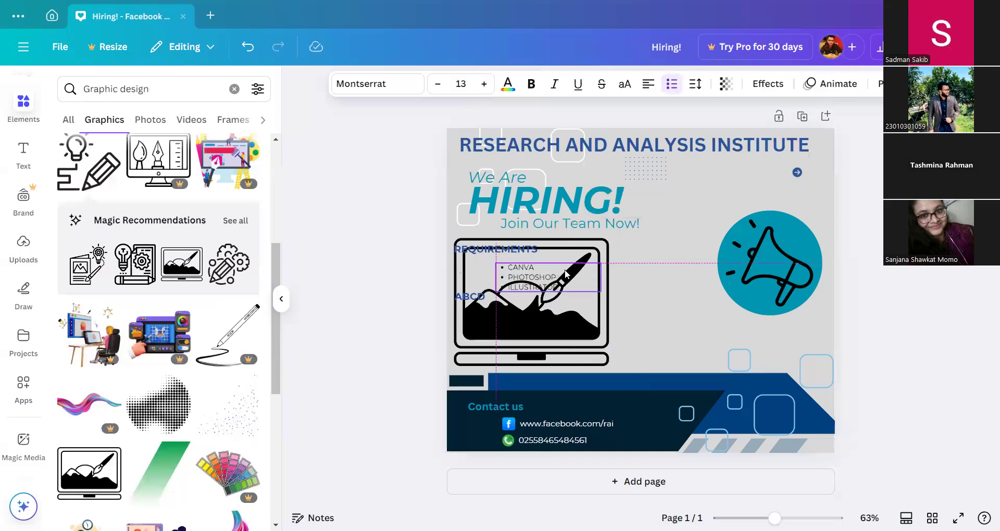
key(ctrl+z)
Move the monitor-and-paintbrush graphic off the lists into the space between them and the megaphone circle.
click(567, 306)
mouse_move(568, 306)
mouse_down()
mouse_move(659, 286)
mouse_move(691, 299)
mouse_up()
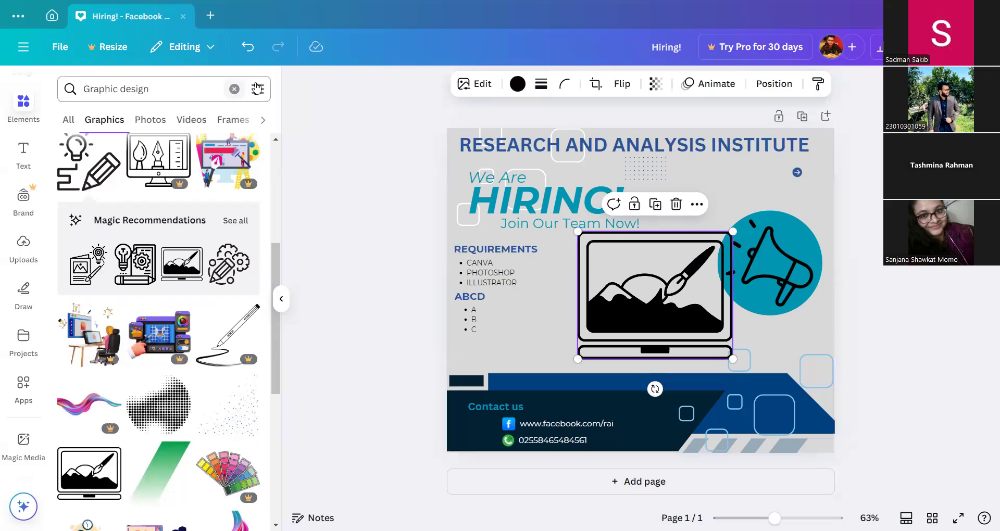
click(282, 299)
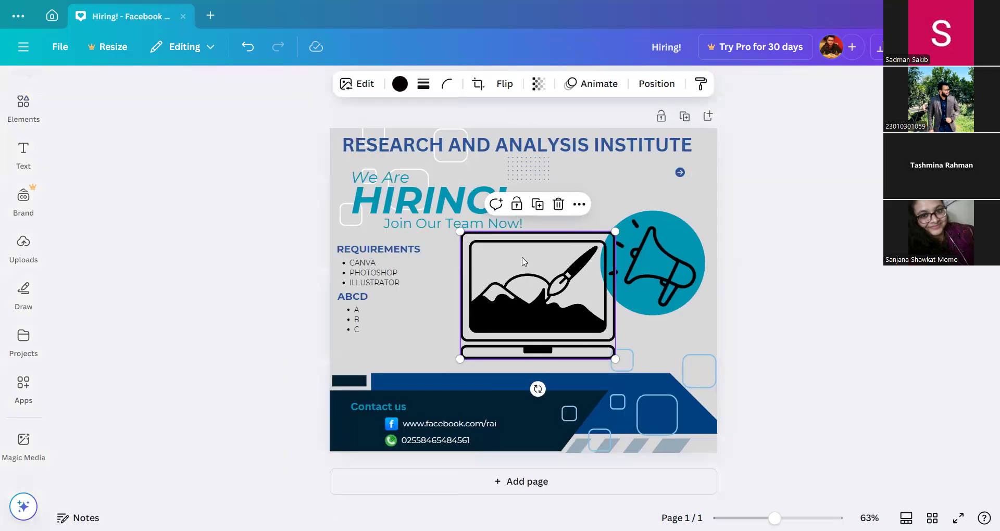
drag(516, 297, 489, 289)
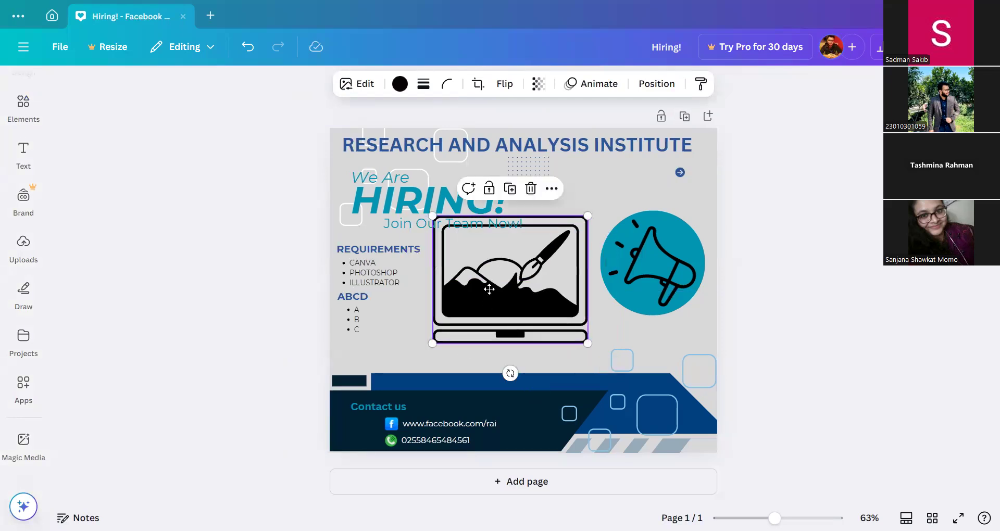
Recolor the monitor-and-paintbrush graphic to the medium gray from the default solid colors.
click(399, 84)
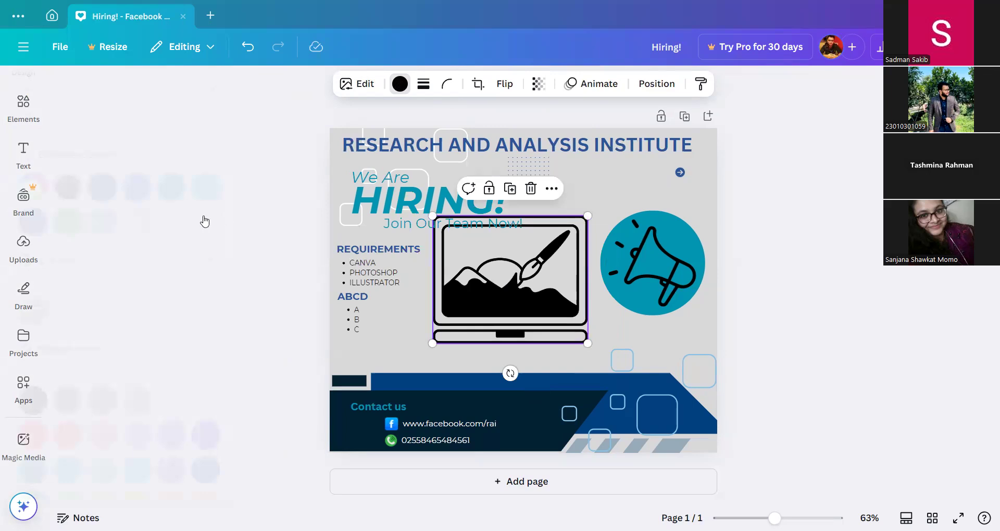
click(146, 225)
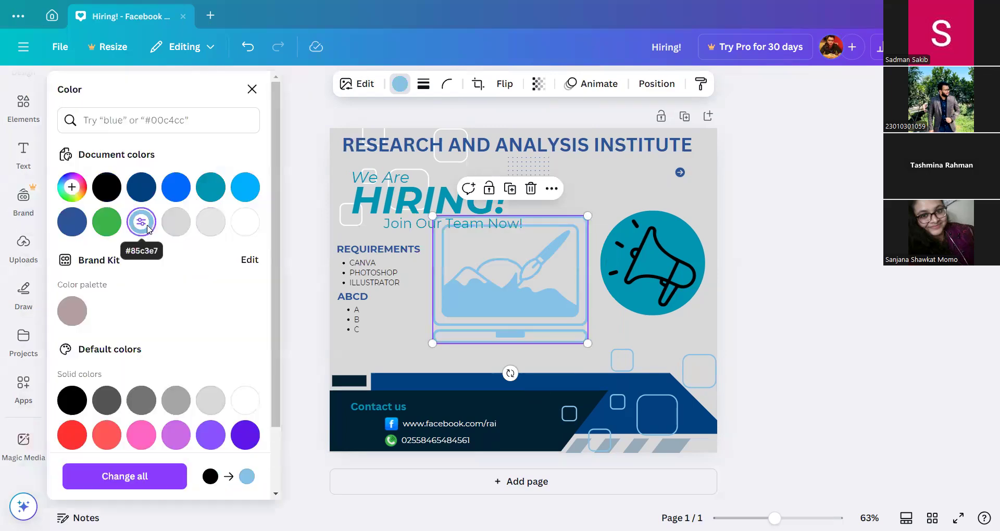
scroll(250, 396, down, 2)
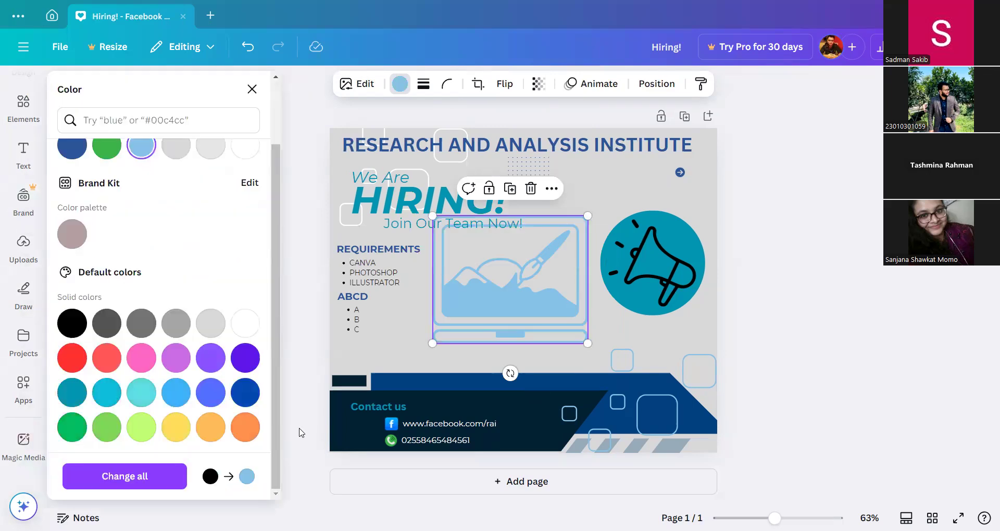
click(108, 395)
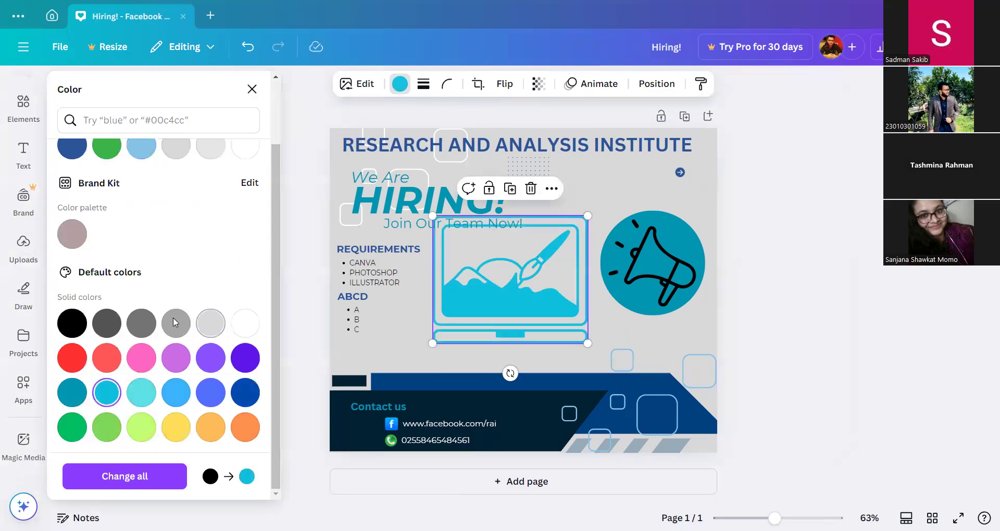
click(175, 323)
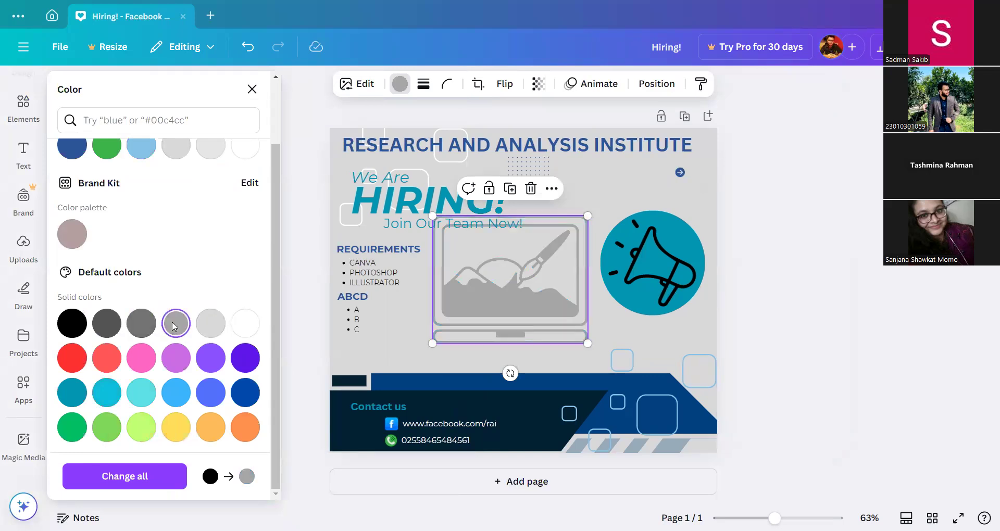
scroll(175, 267, up, 2)
click(507, 245)
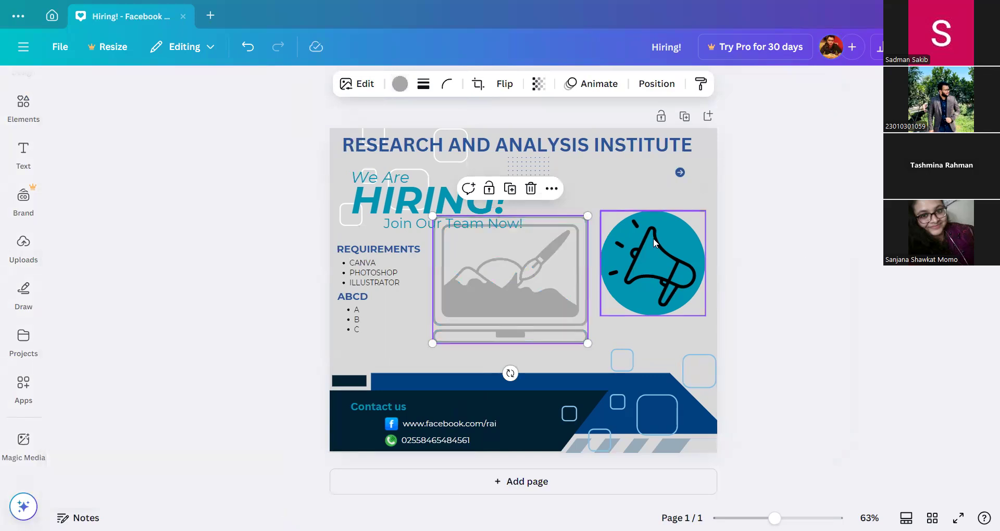
Send the gray monitor-and-paintbrush graphic backward in the layer order.
right_click(517, 287)
mouse_move(625, 310)
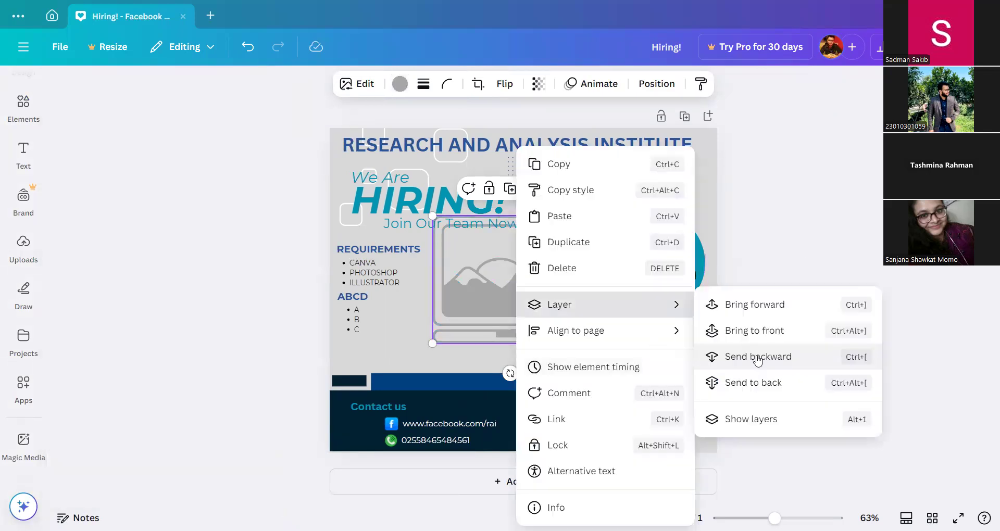
click(757, 362)
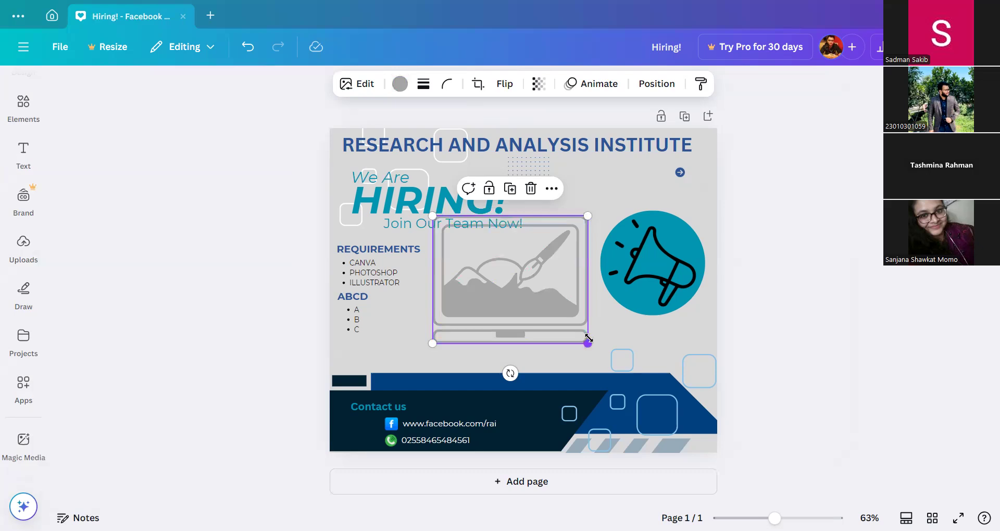
Enlarge the gray monitor graphic slightly and place it between the lists and the megaphone circle, just above the blue footer.
drag(587, 338, 627, 350)
drag(508, 338, 553, 305)
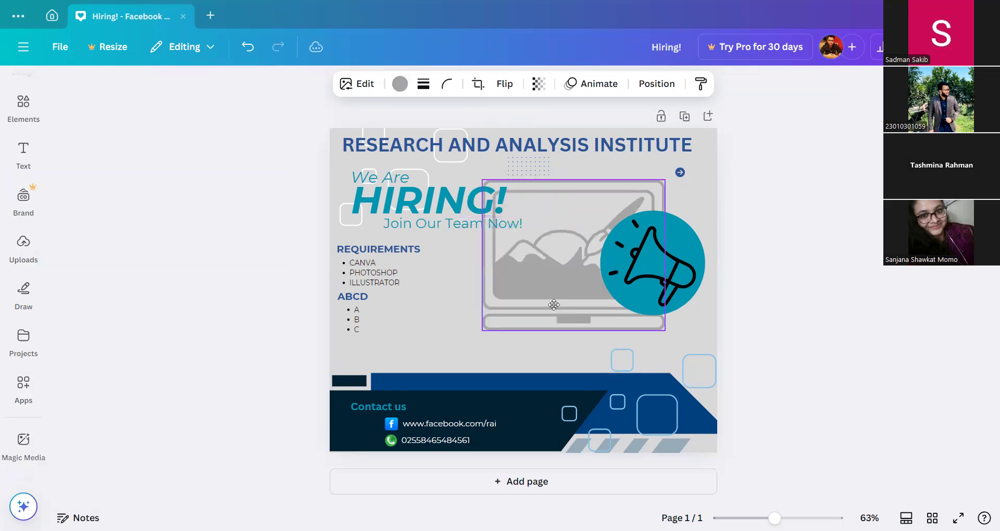
drag(603, 270, 544, 306)
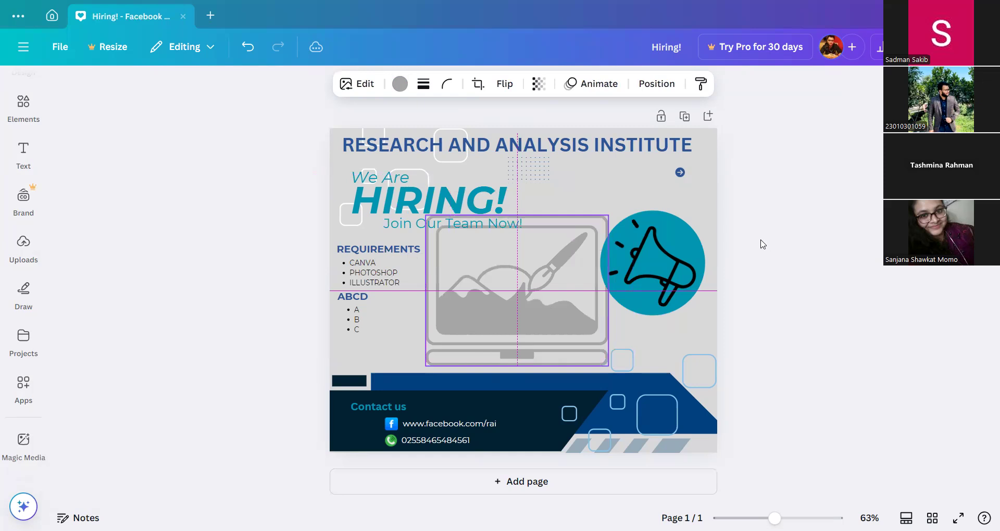
click(761, 244)
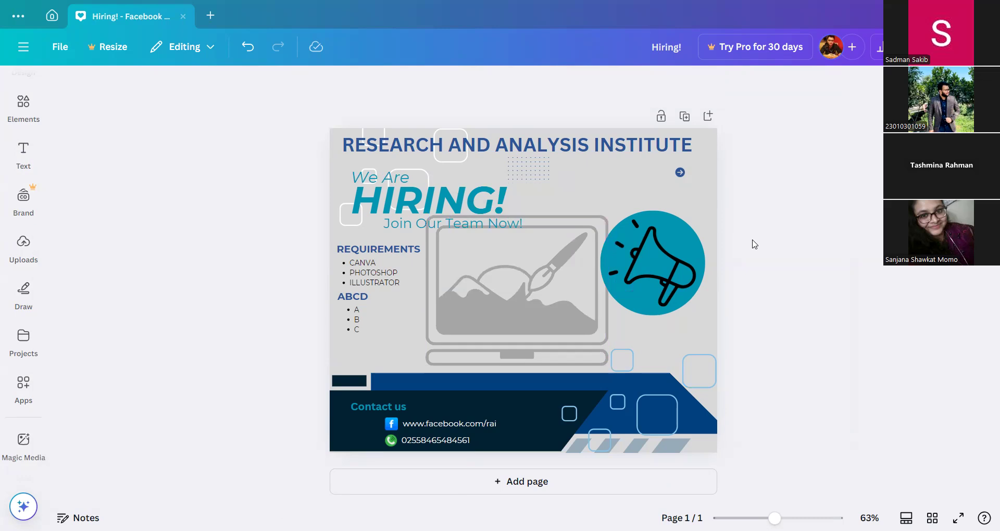
Move the We Are HIRING! headline up slightly and shift the Join Our Team Now! line up and left beneath it.
drag(384, 178, 381, 160)
drag(453, 224, 437, 214)
click(746, 287)
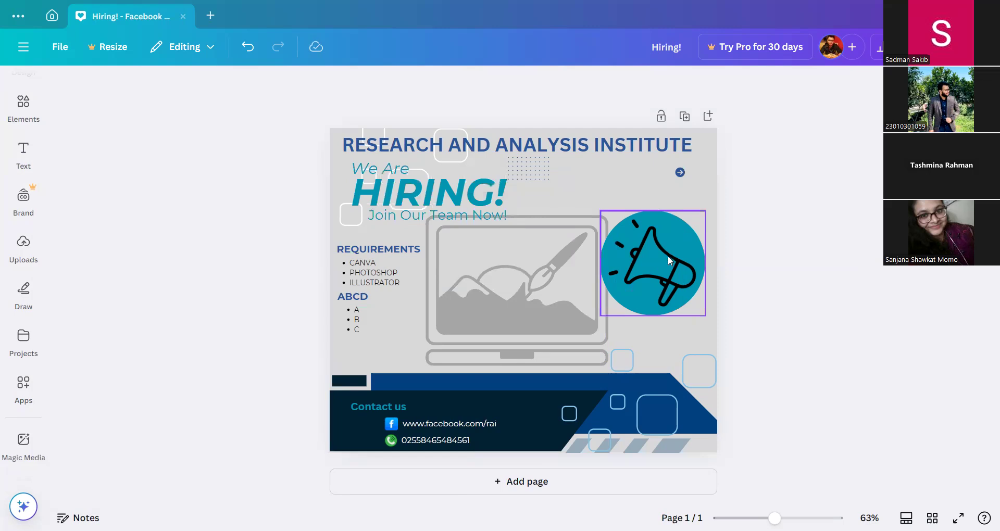
Move the megaphone circle group slightly up and right, away from the monitor graphic, and lock it.
click(666, 261)
drag(665, 261, 667, 241)
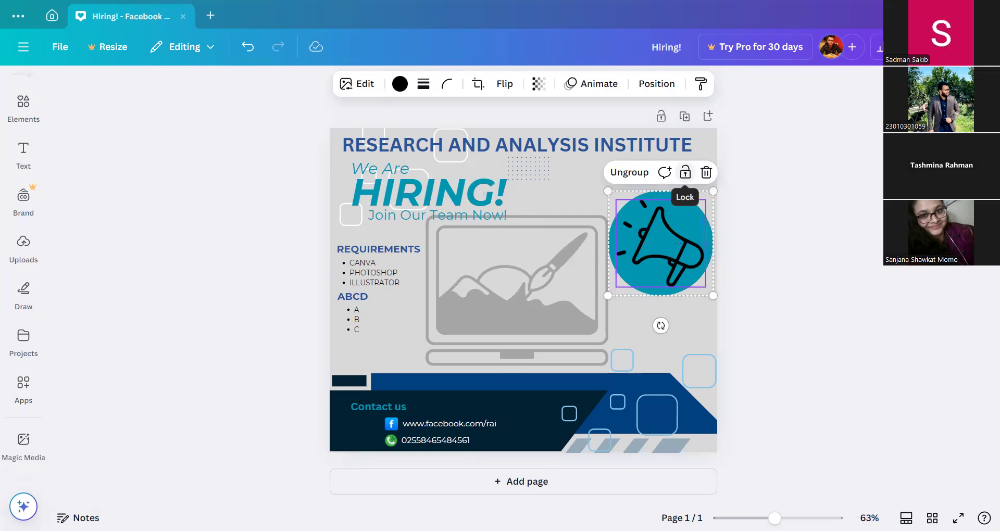
click(685, 172)
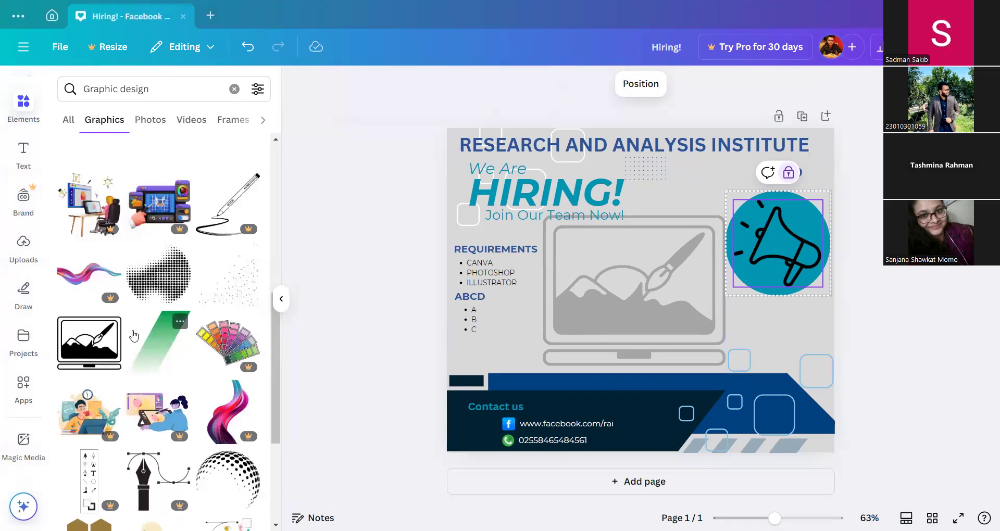
scroll(133, 336, down, 4)
scroll(134, 336, down, 5)
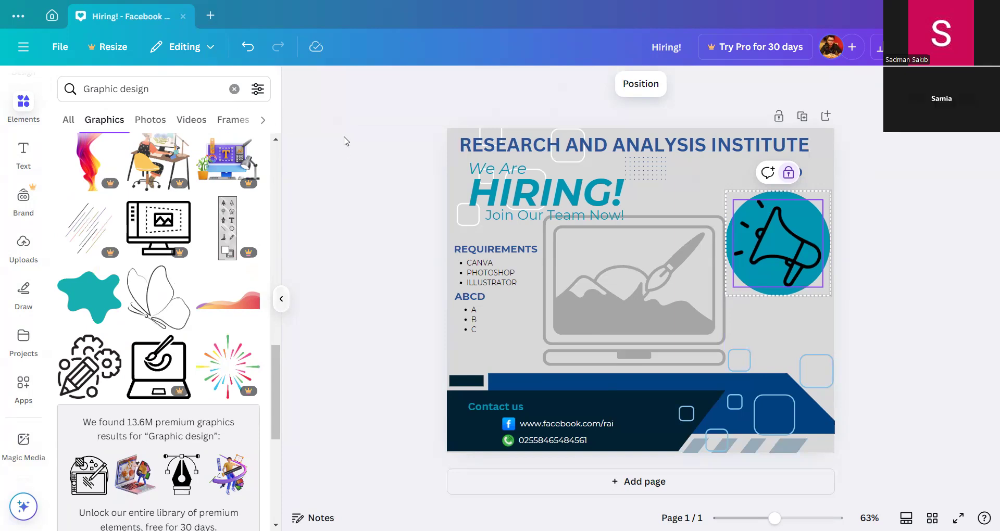
click(281, 298)
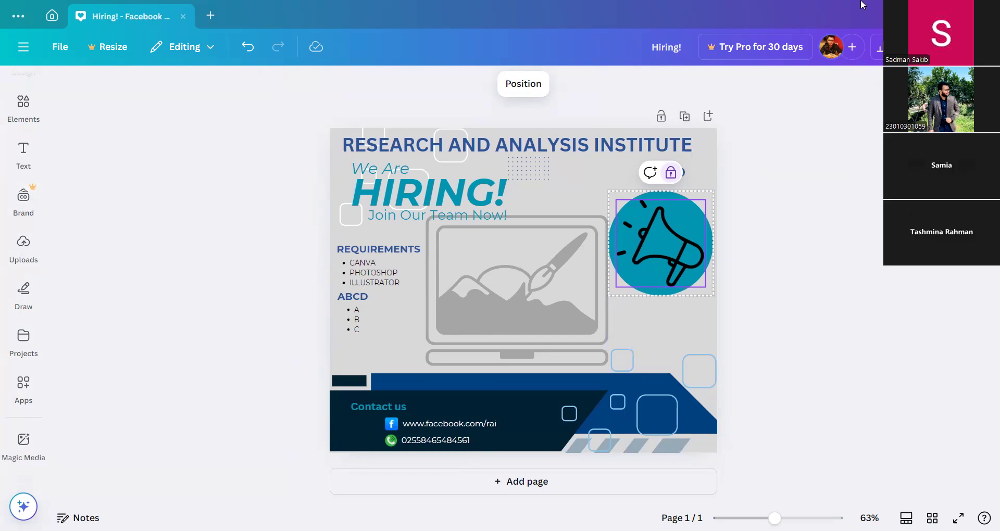
click(215, 11)
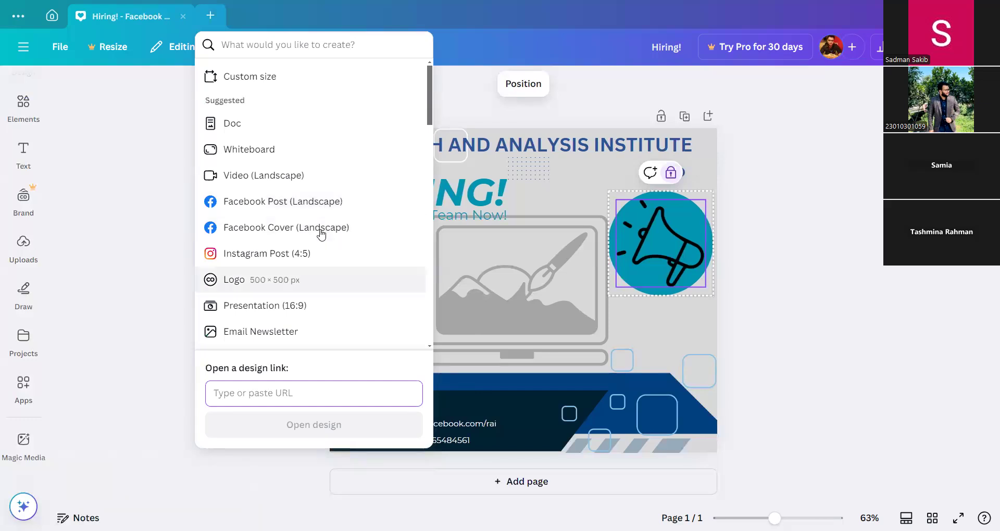
scroll(318, 235, down, 3)
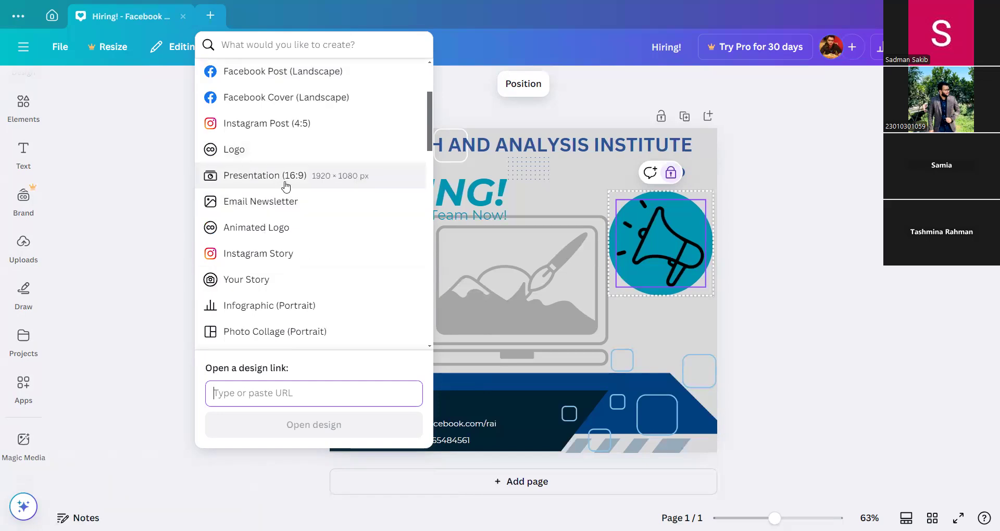
scroll(285, 187, up, 3)
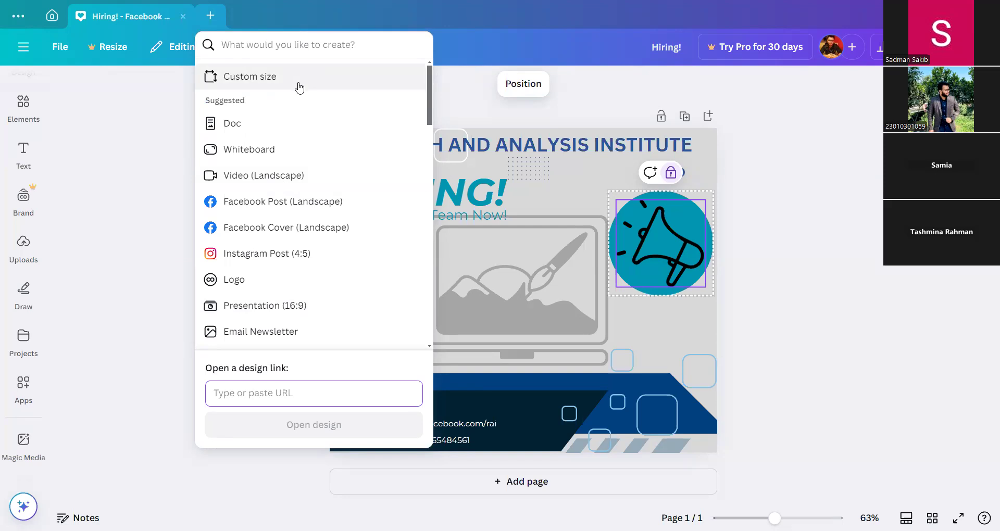
click(373, 50)
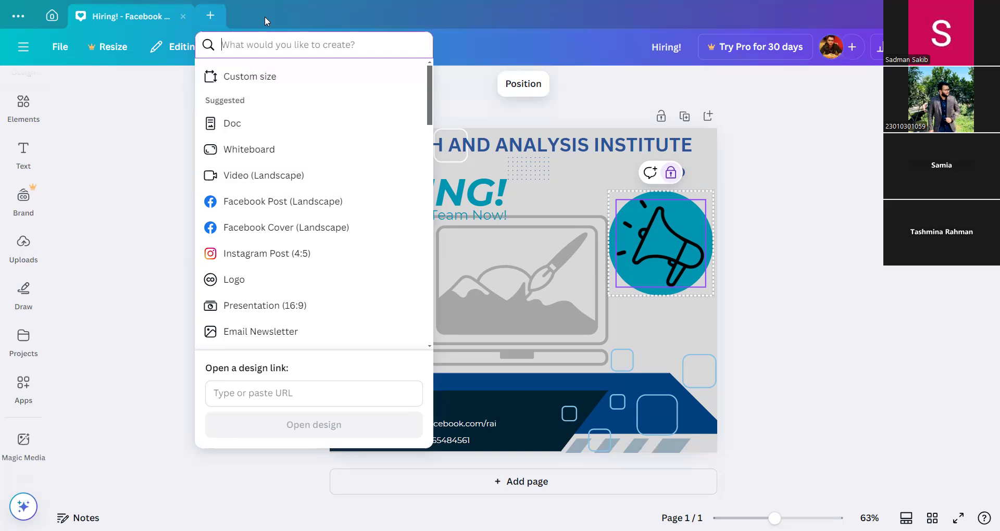
click(177, 120)
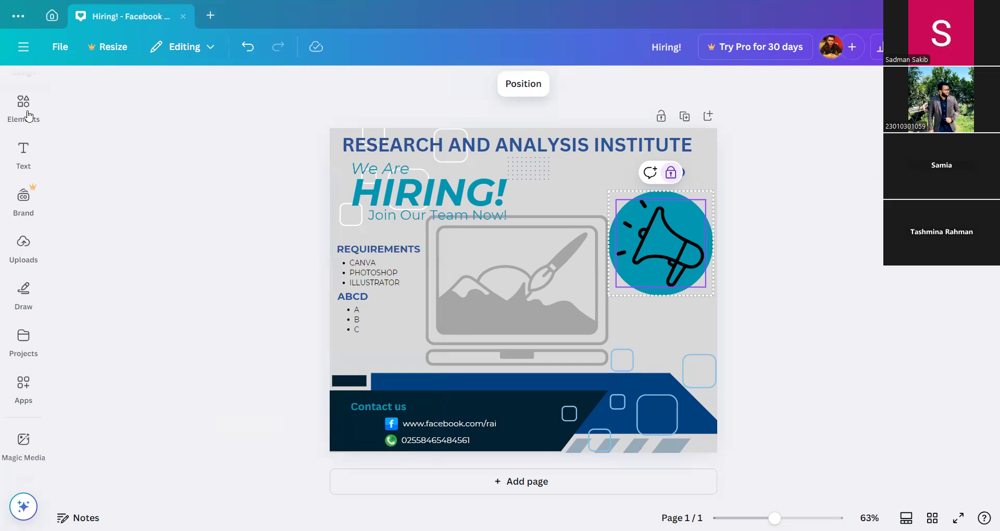
Browse the recruitment posters design templates for alternative hiring layouts.
scroll(24, 130, up, 1)
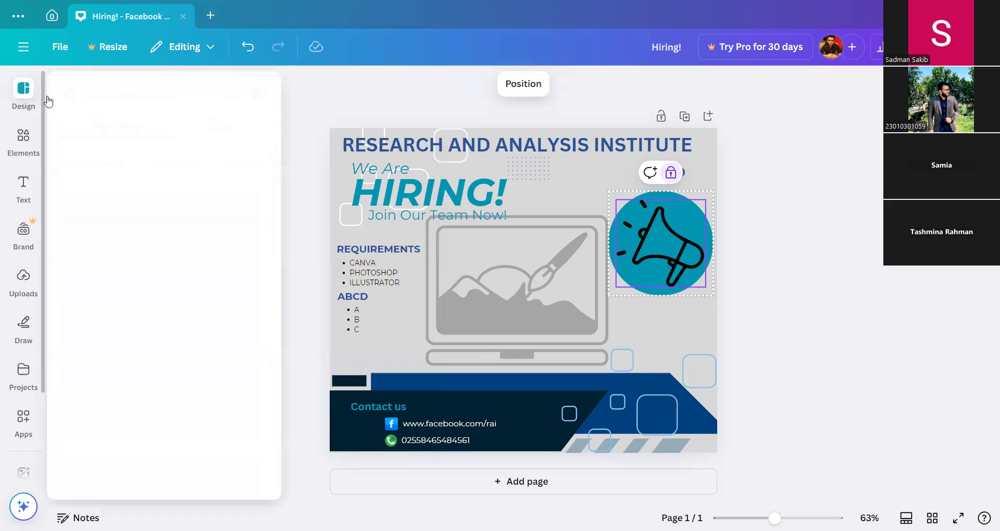
click(18, 106)
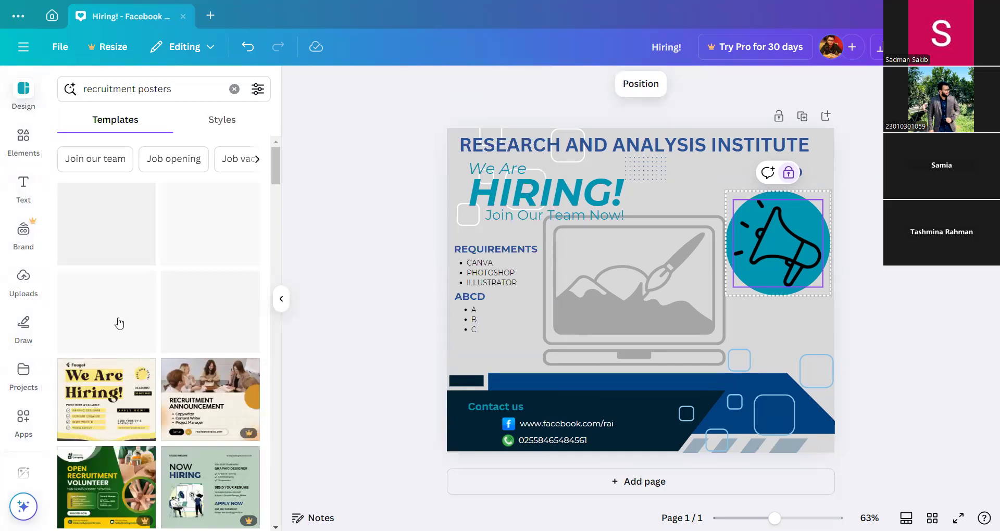
scroll(119, 323, down, 8)
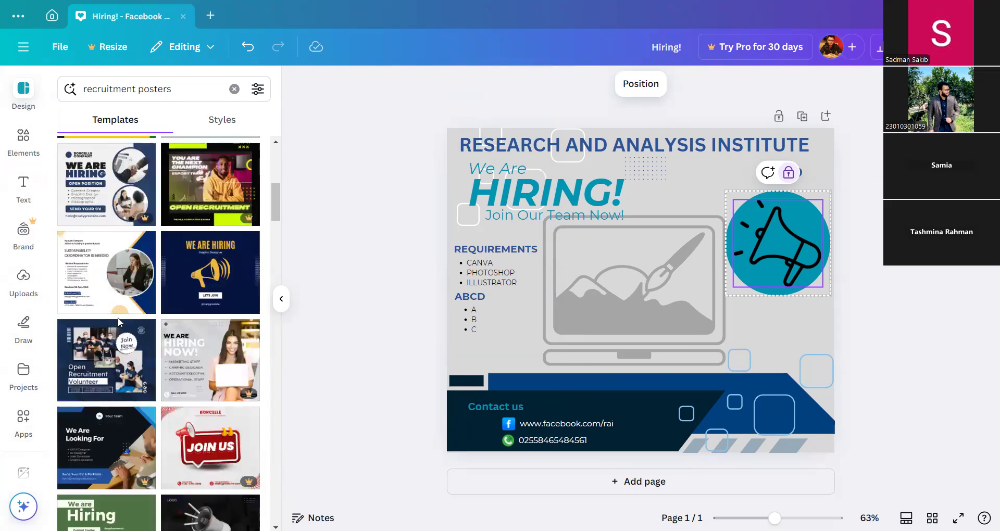
scroll(118, 322, down, 3)
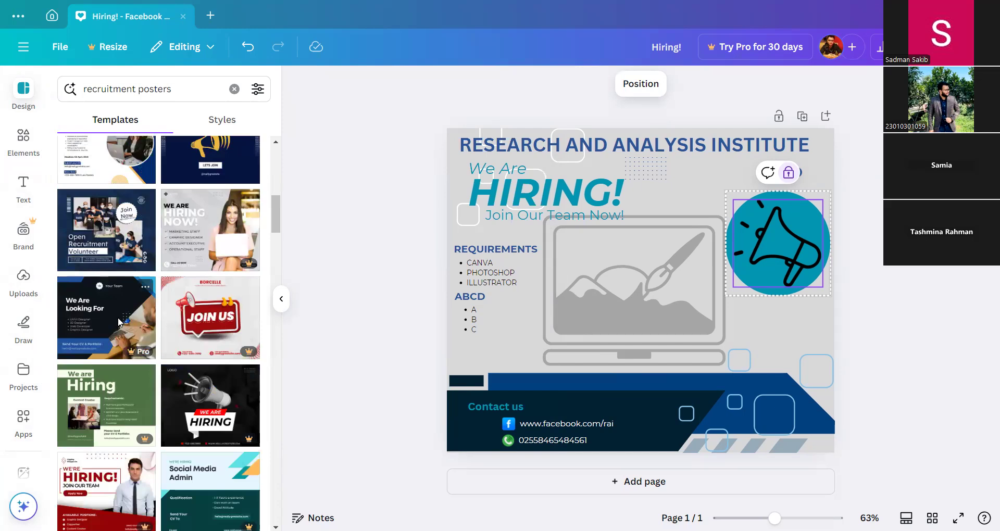
scroll(120, 322, down, 3)
scroll(119, 321, down, 5)
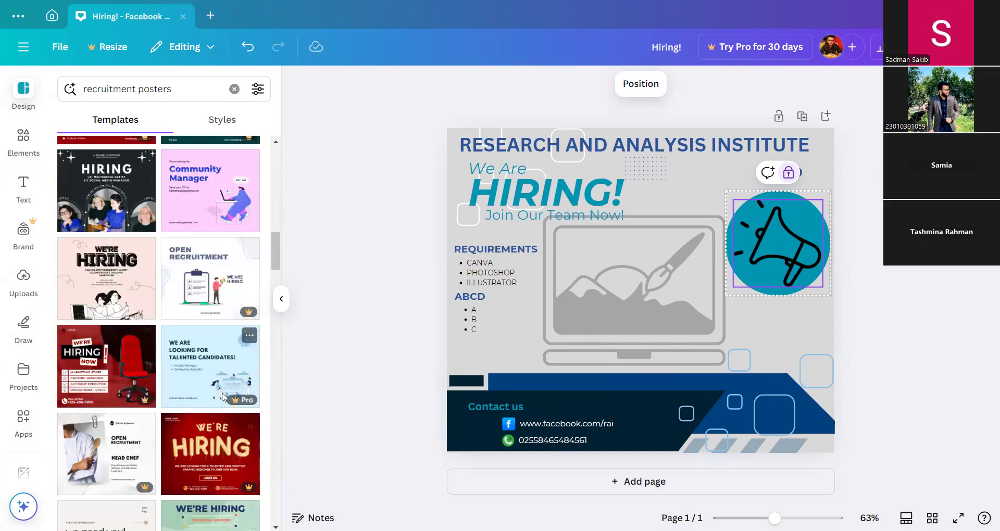
scroll(222, 393, down, 5)
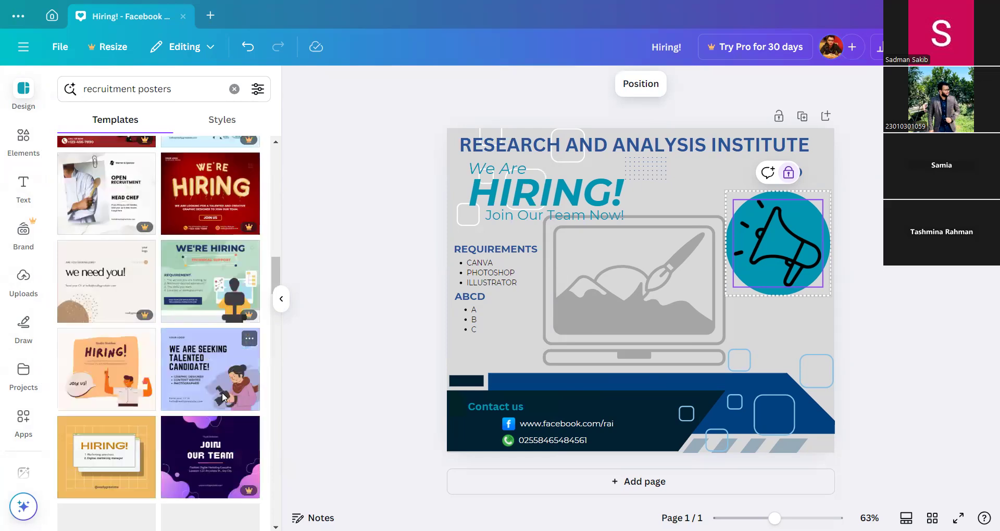
scroll(208, 400, down, 3)
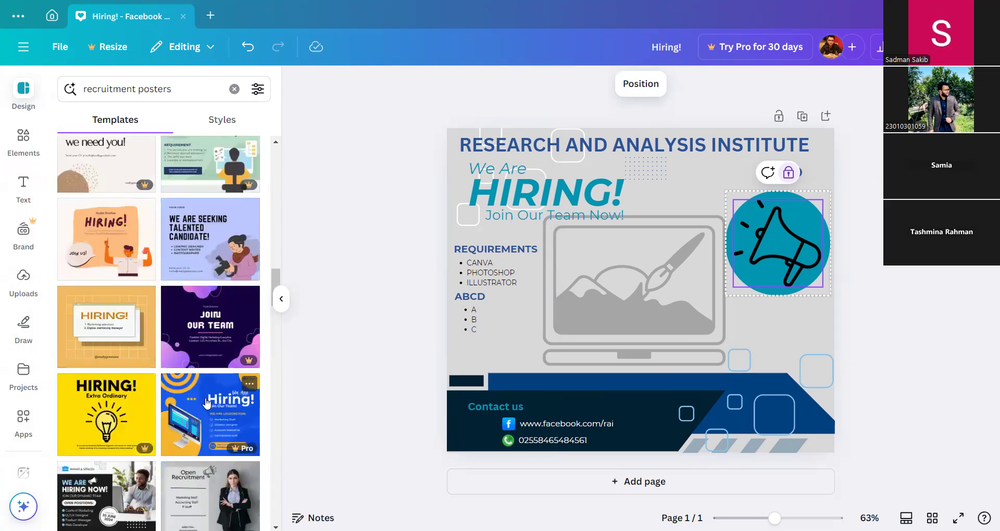
scroll(207, 402, down, 5)
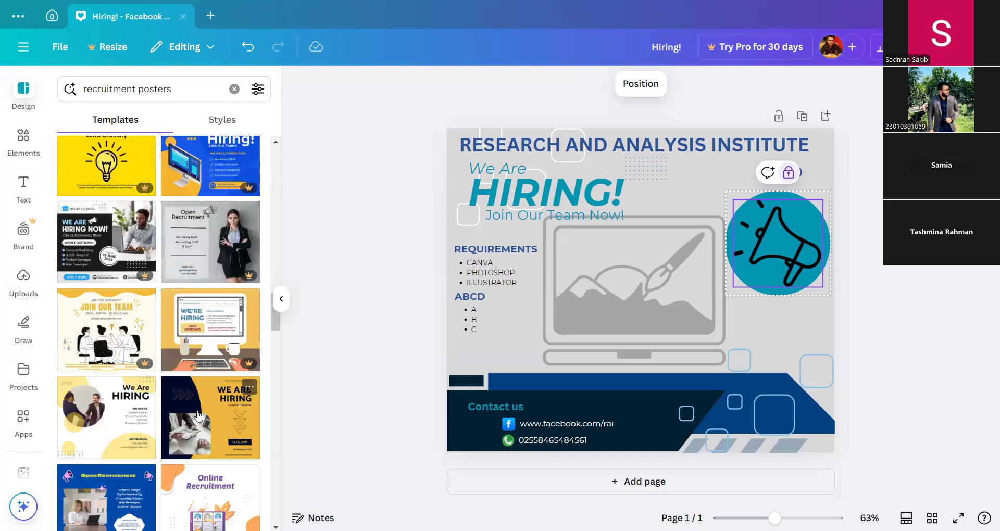
scroll(198, 417, down, 5)
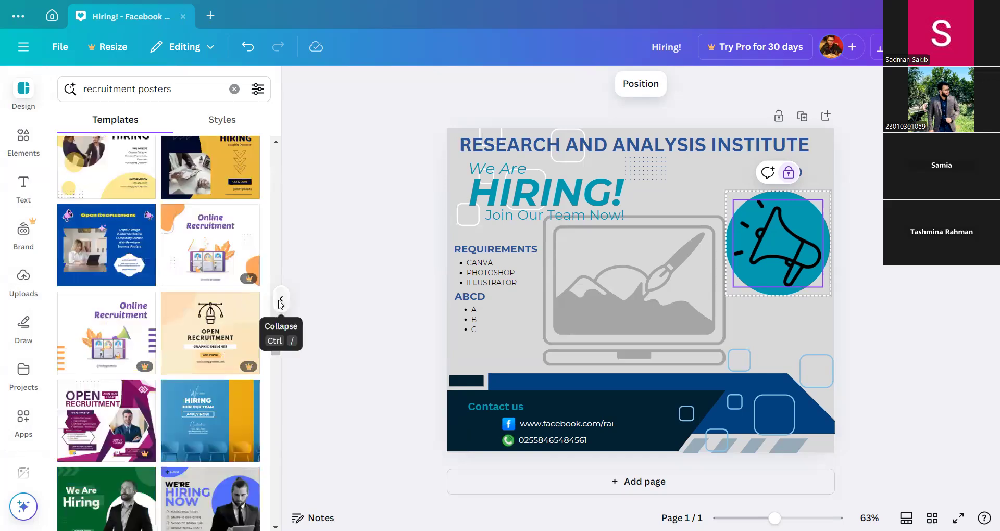
click(280, 302)
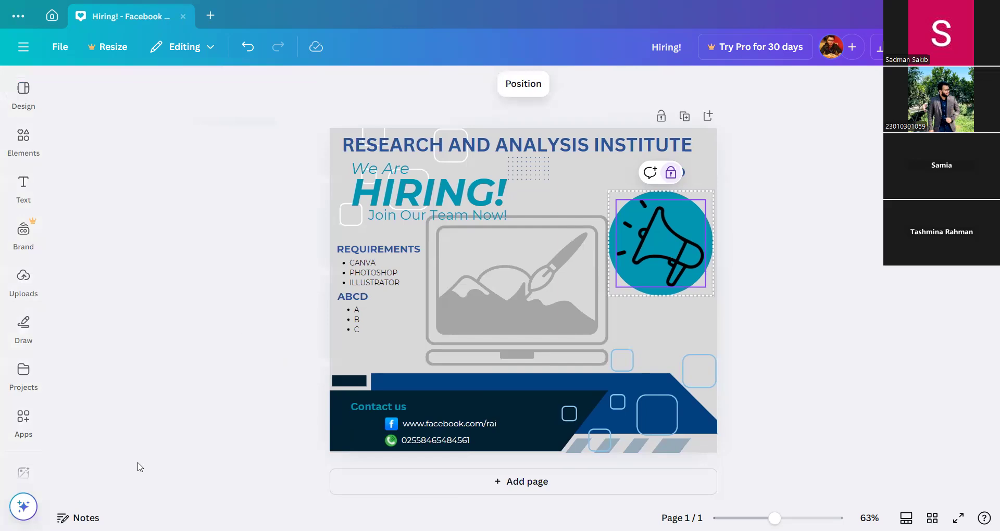